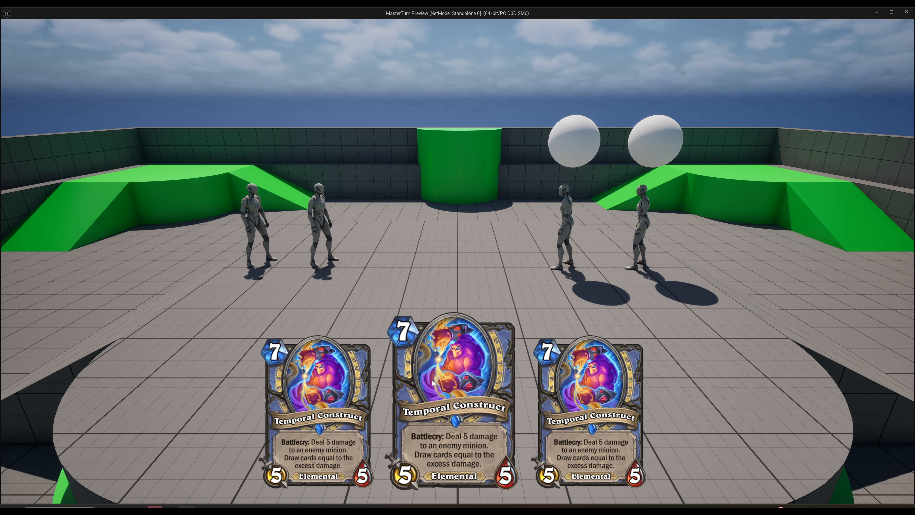
# Test playing Temporal Construct cards from the hand in the running game preview, and stop the preview
pyautogui.moveTo(336, 387); pyautogui.dragTo(351, 339)
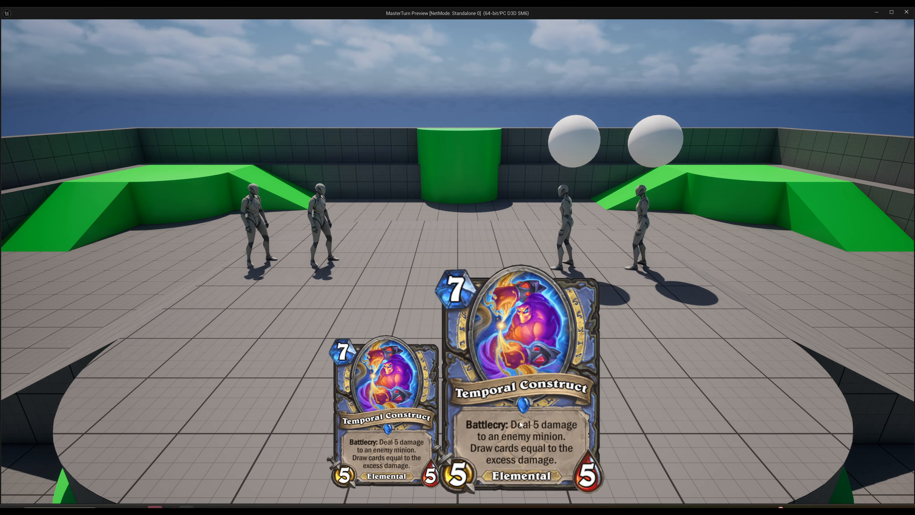
pyautogui.moveTo(522, 418); pyautogui.dragTo(526, 257)
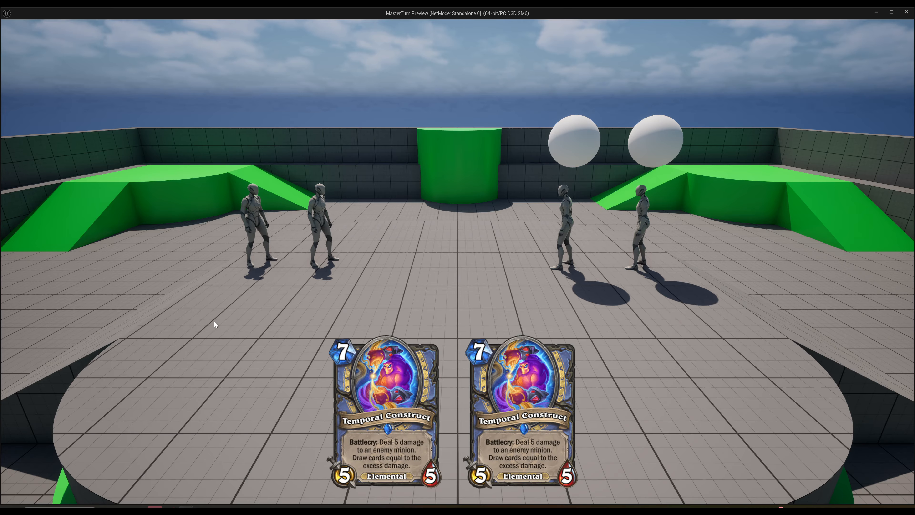
pyautogui.press('Escape')
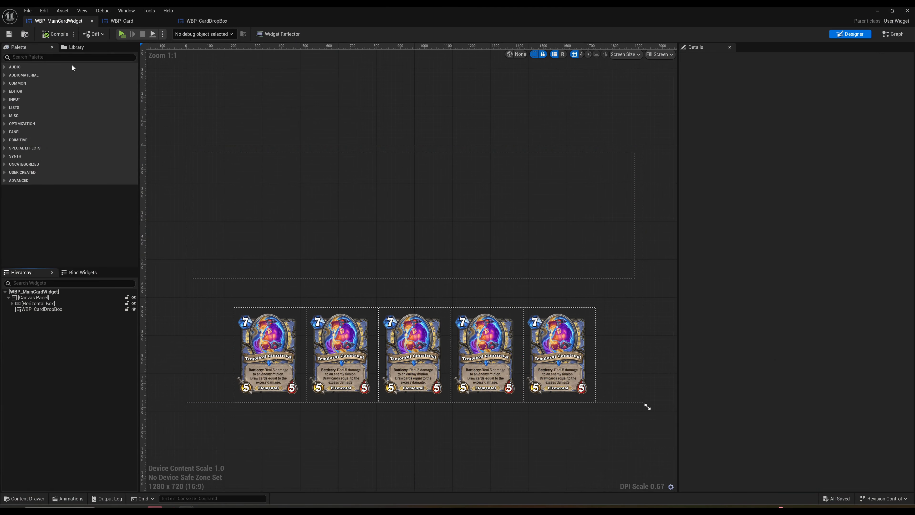
# Shrink the widget editor window and rename the card-holding Horizontal Box in WBP_MainCardWidget to CardDataTable, compiling the widget
pyautogui.doubleClick(342, 13)
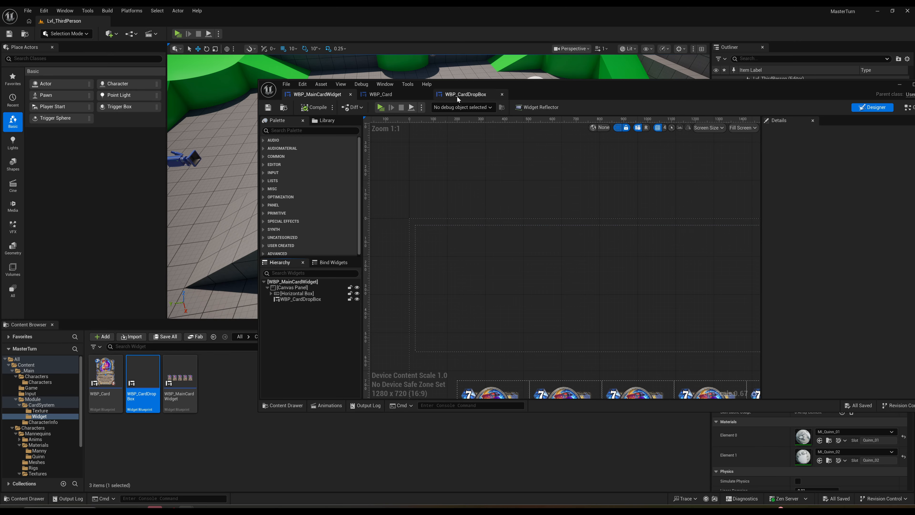
pyautogui.doubleClick(292, 294)
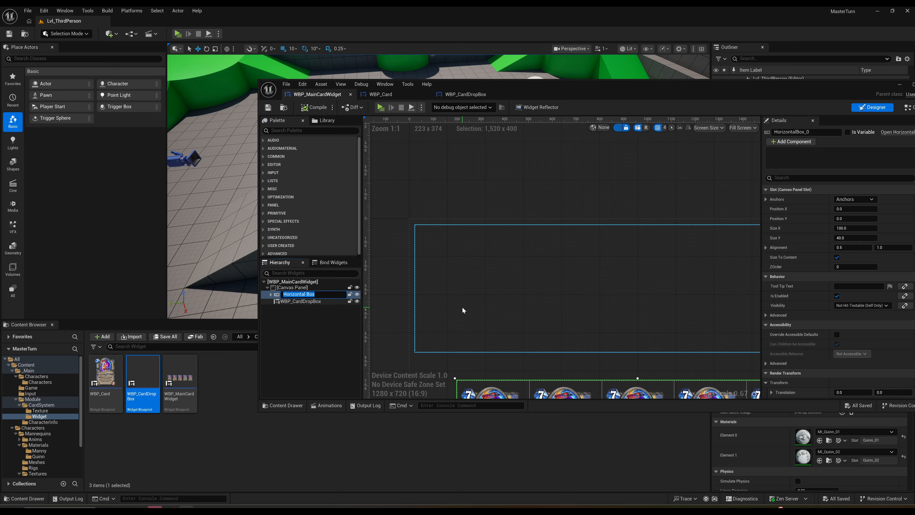
pyautogui.write('CardDataTable')
pyautogui.press('Return')
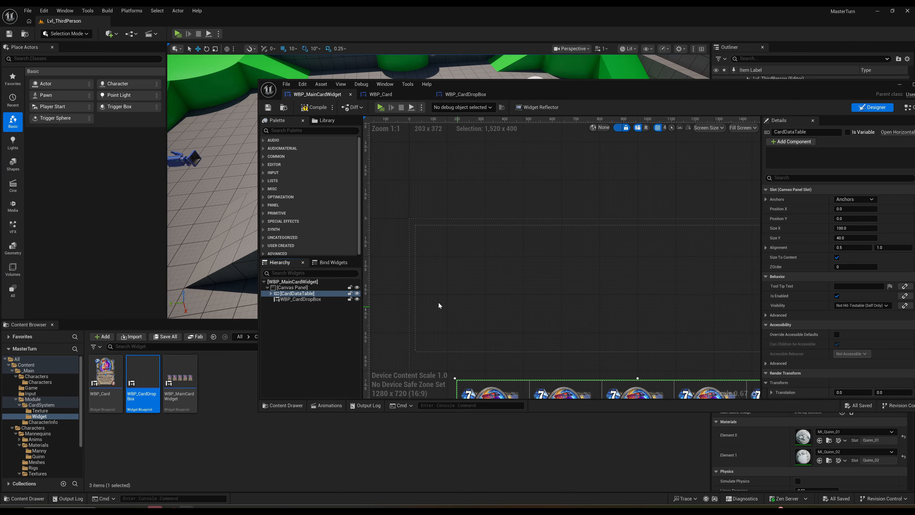
pyautogui.click(310, 107)
# Rename the card-holding horizontal box in the WBP_MainCardWidget hierarchy to CardList
pyautogui.doubleClick(300, 294)
pyautogui.write('CardList')
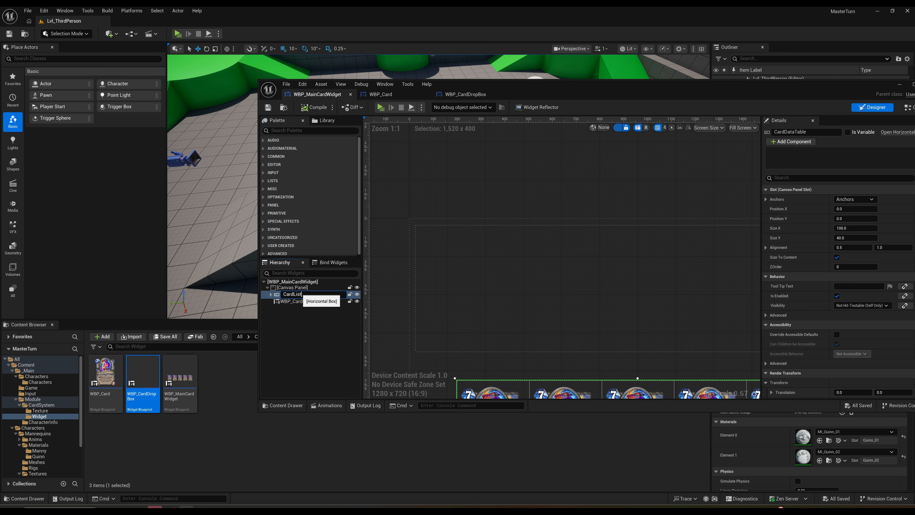
pyautogui.press('Return')
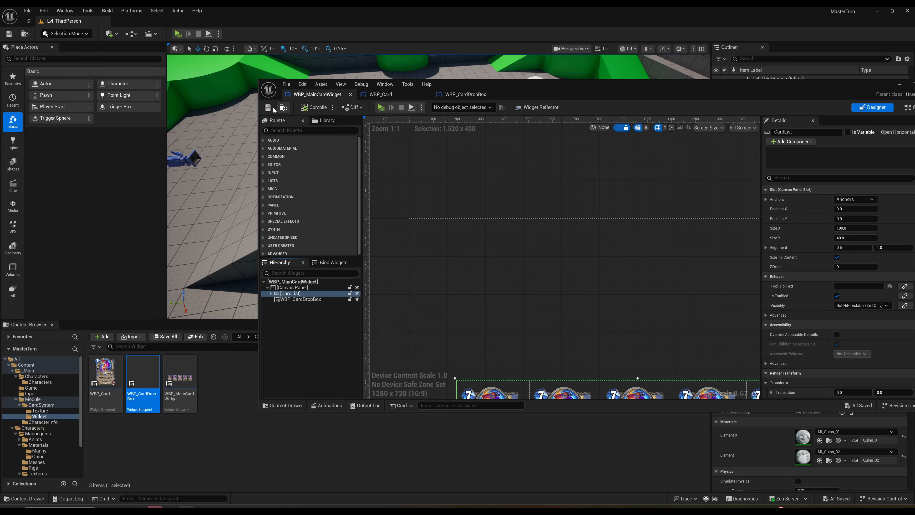
# Create a new folder named Varaibles inside the CardSystem folder
pyautogui.moveTo(576, 94); pyautogui.dragTo(914, 111)
pyautogui.click(231, 434)
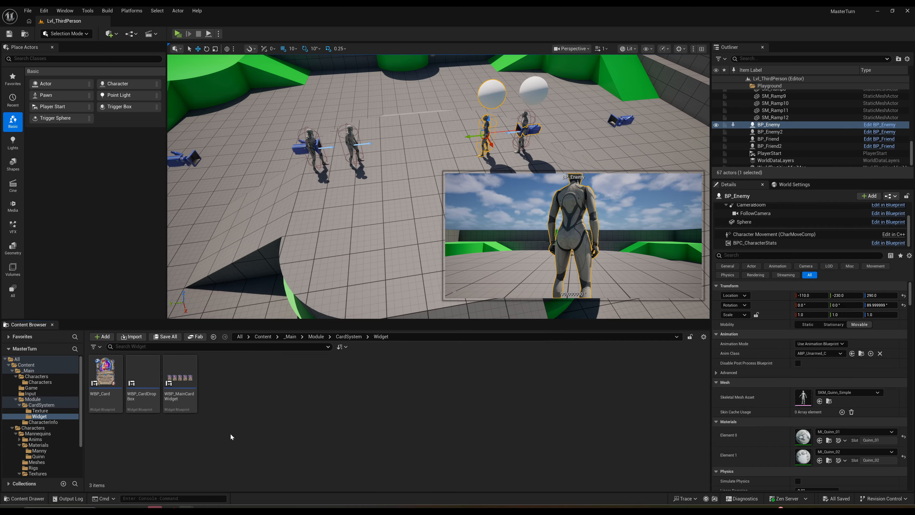
pyautogui.click(356, 336)
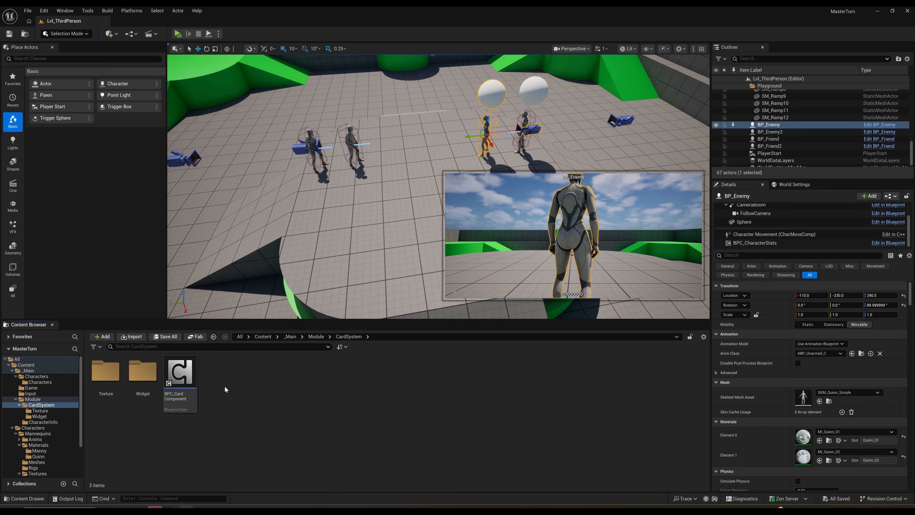
pyautogui.rightClick(247, 379)
pyautogui.click(275, 146)
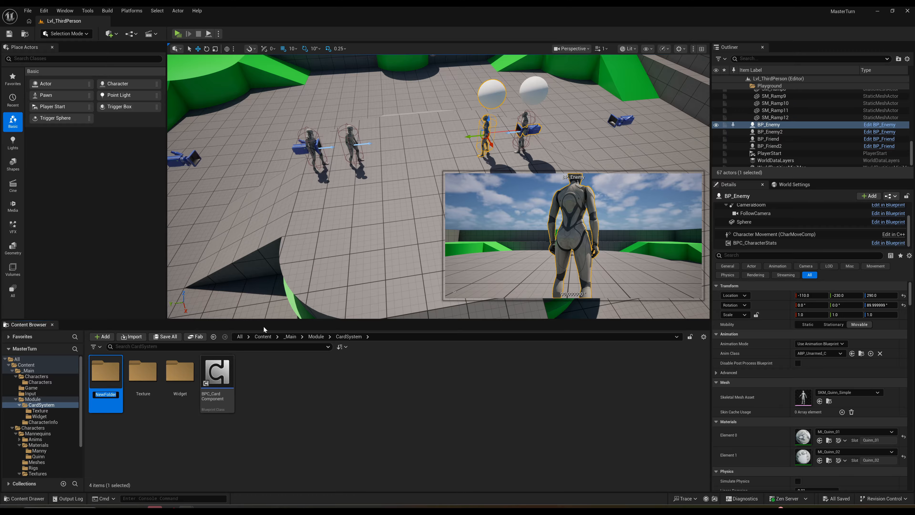
pyautogui.write('Varaibles')
pyautogui.press('Return')
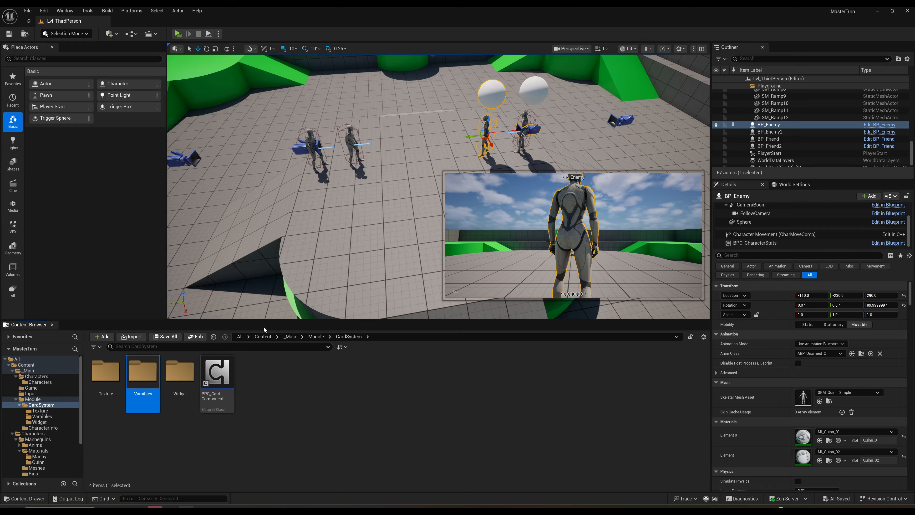
# Create a Blueprint Structure named ST_Card inside the Varaibles folder
pyautogui.press('Return')
pyautogui.rightClick(236, 437)
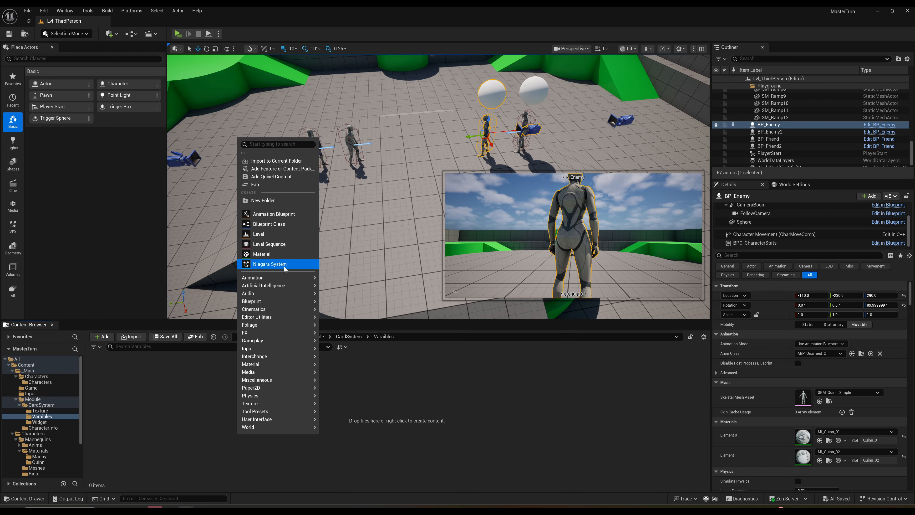
pyautogui.moveTo(265, 297)
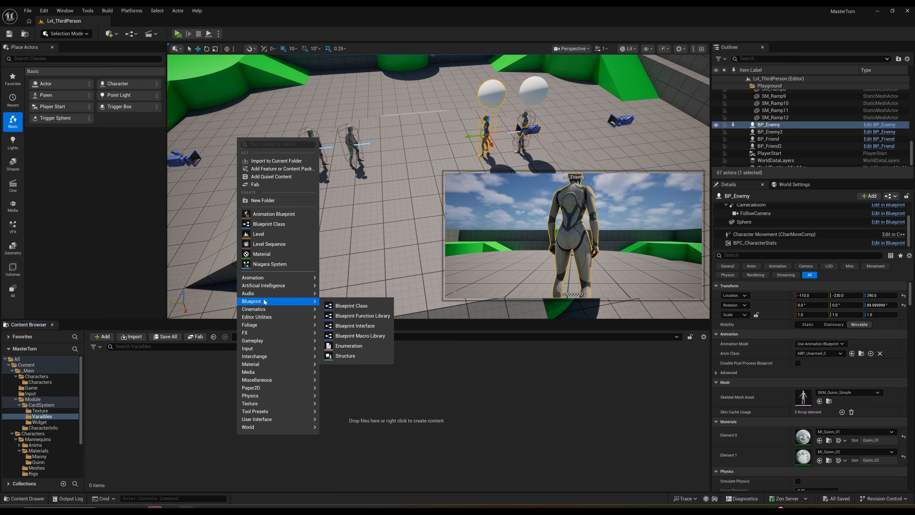
pyautogui.click(357, 355)
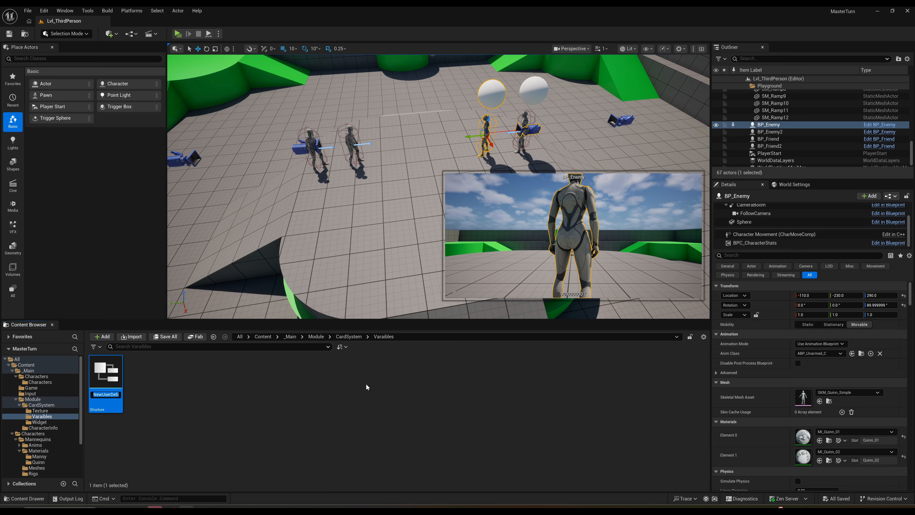
pyautogui.write('ST_Card')
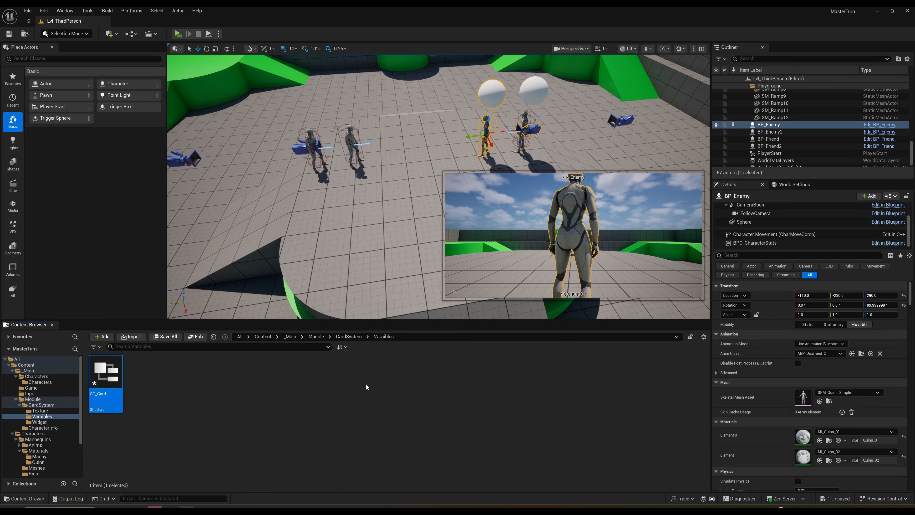
# Create a Blueprint Enumeration named E_CardType beside the ST_Card structure
pyautogui.click(239, 408)
pyautogui.rightClick(240, 408)
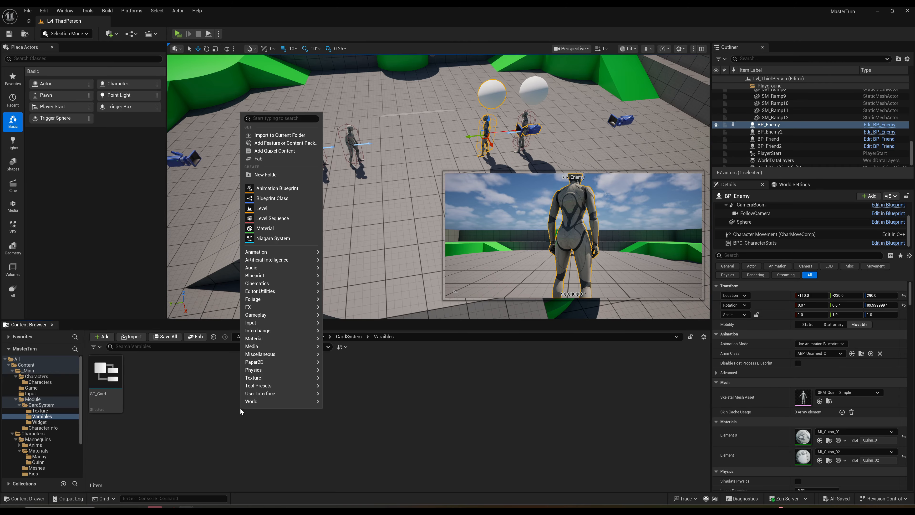
pyautogui.moveTo(271, 278)
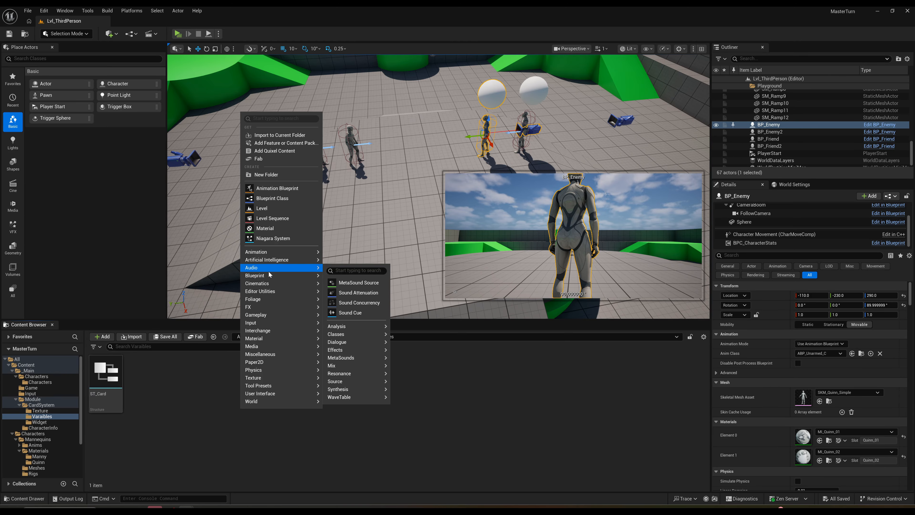
pyautogui.click(355, 320)
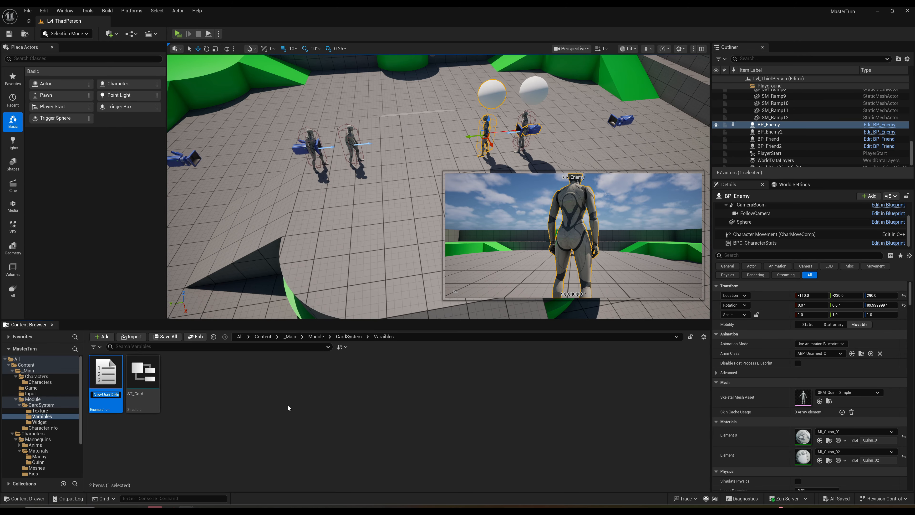
pyautogui.write('E_C')
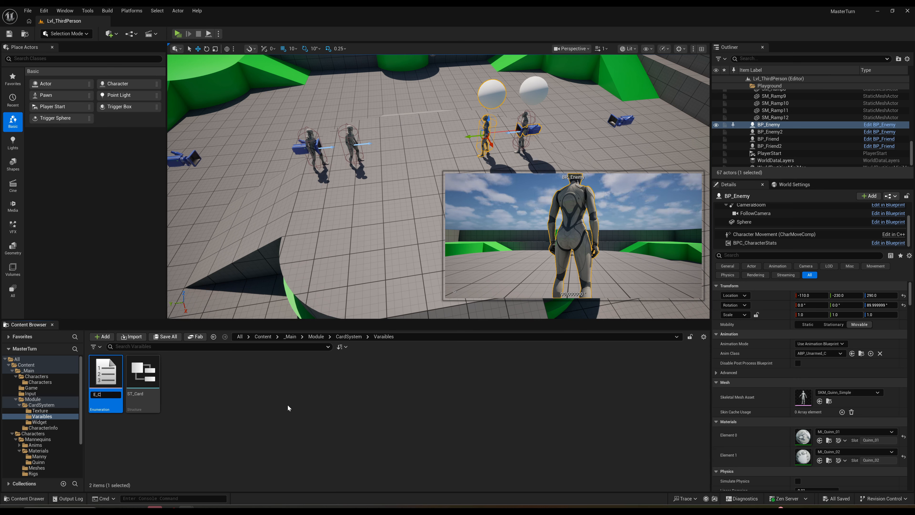
pyautogui.write('ardType')
pyautogui.press('Return')
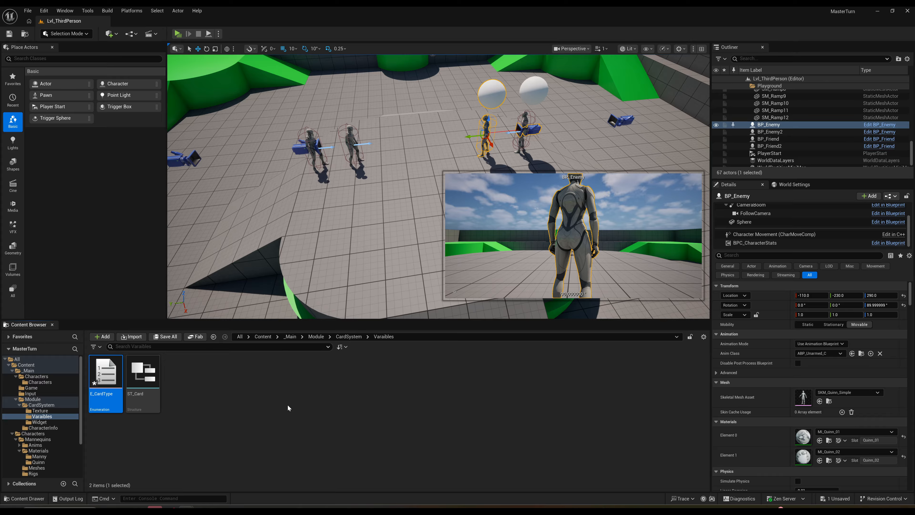
# Add two enumerators to E_CardType with the display names Attack and Healing
pyautogui.moveTo(914, 119); pyautogui.dragTo(508, 107)
pyautogui.click(245, 122)
pyautogui.click(305, 164)
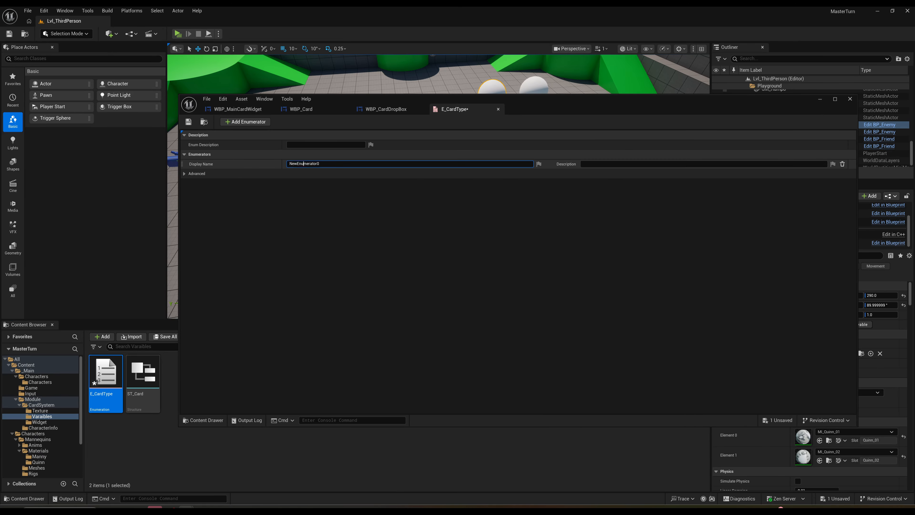
pyautogui.write('Attack')
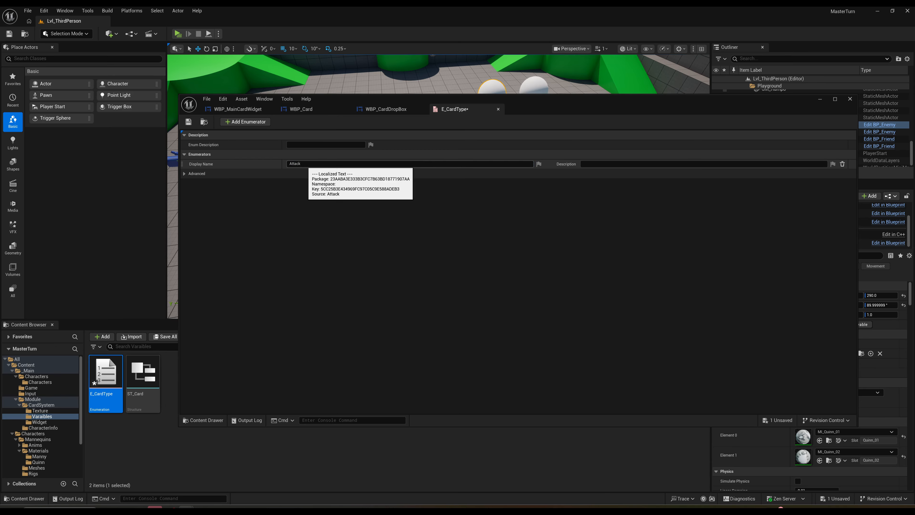
pyautogui.press('Return')
pyautogui.click(253, 123)
pyautogui.click(315, 173)
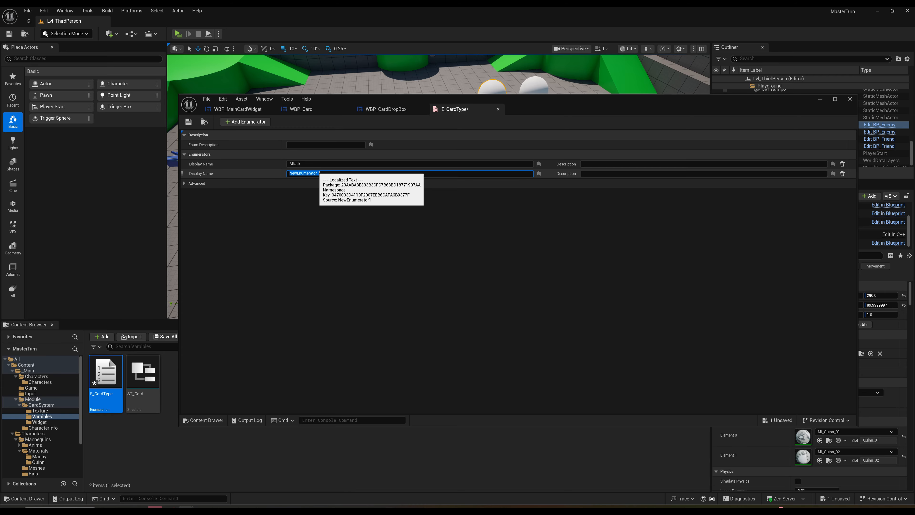
pyautogui.write('Healing')
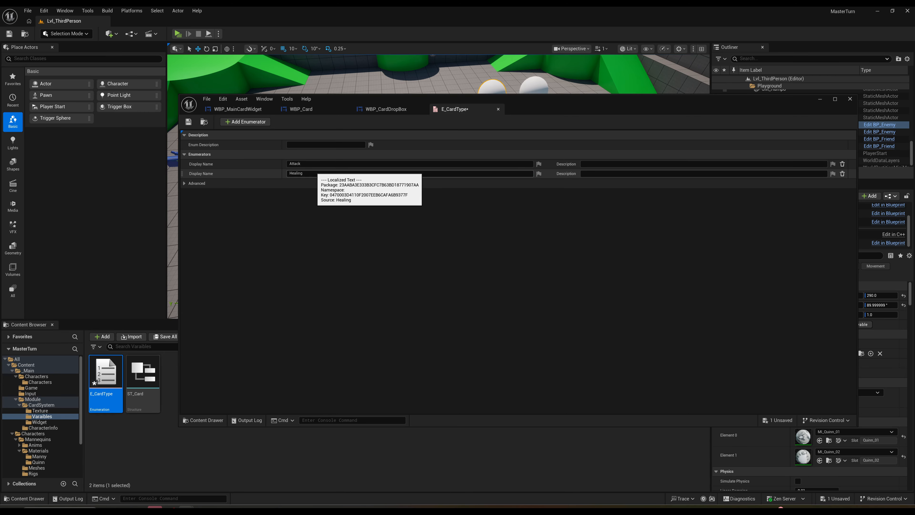
pyautogui.press('Return')
# Add the enumerators Magic and Defence to E_CardType and save the enumeration
pyautogui.click(241, 122)
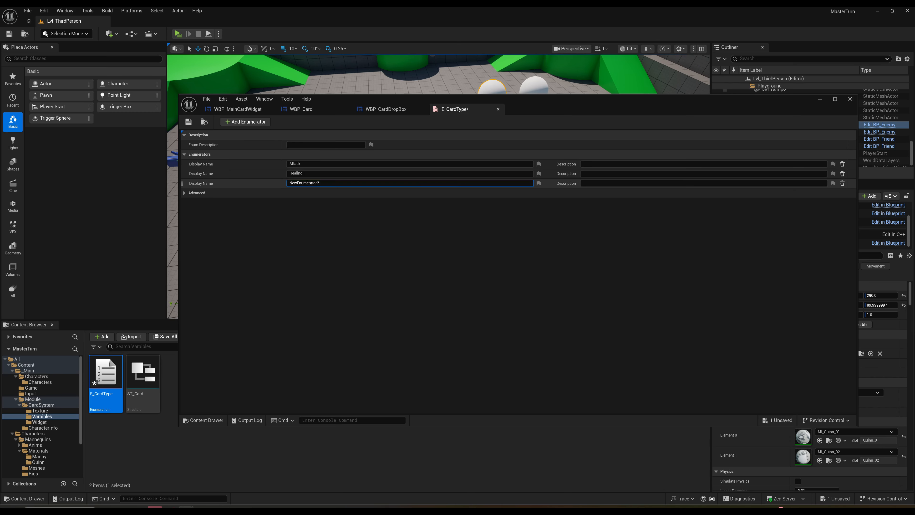
pyautogui.write('Magic')
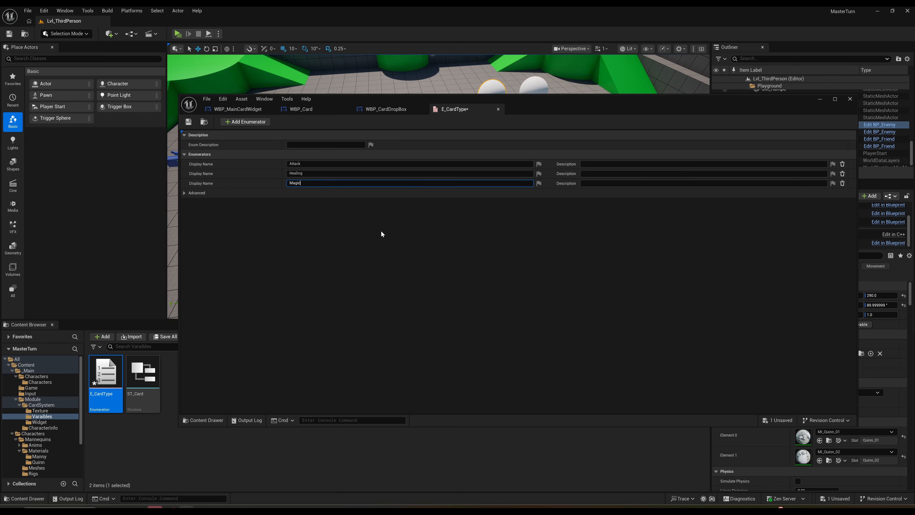
pyautogui.press('Return')
pyautogui.click(258, 123)
pyautogui.click(315, 192)
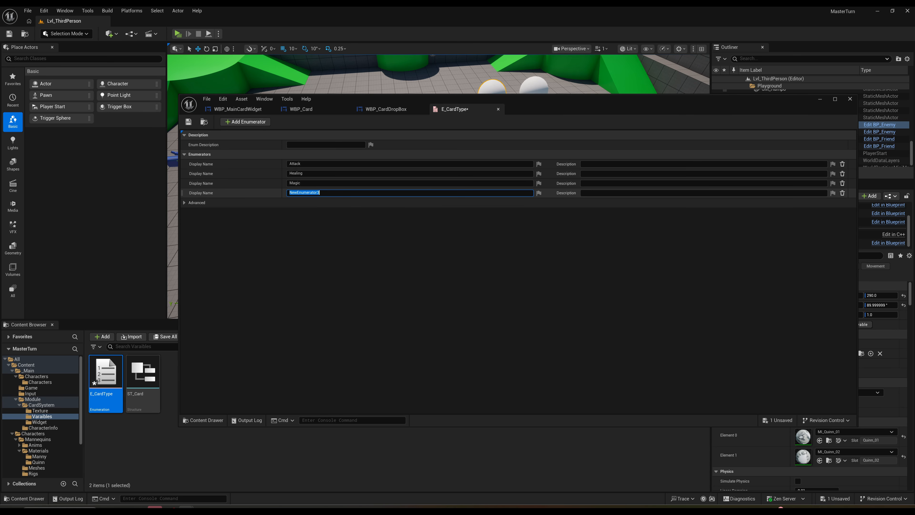
pyautogui.write('Defence')
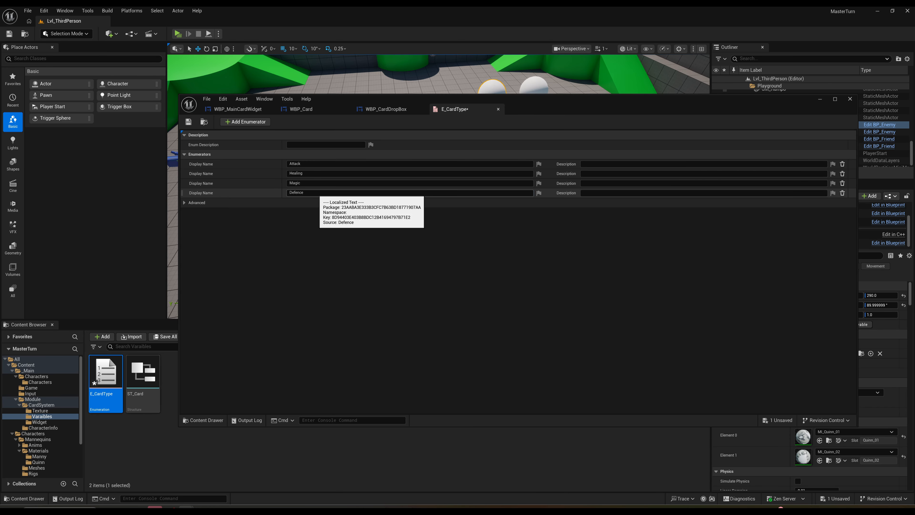
pyautogui.press('Return')
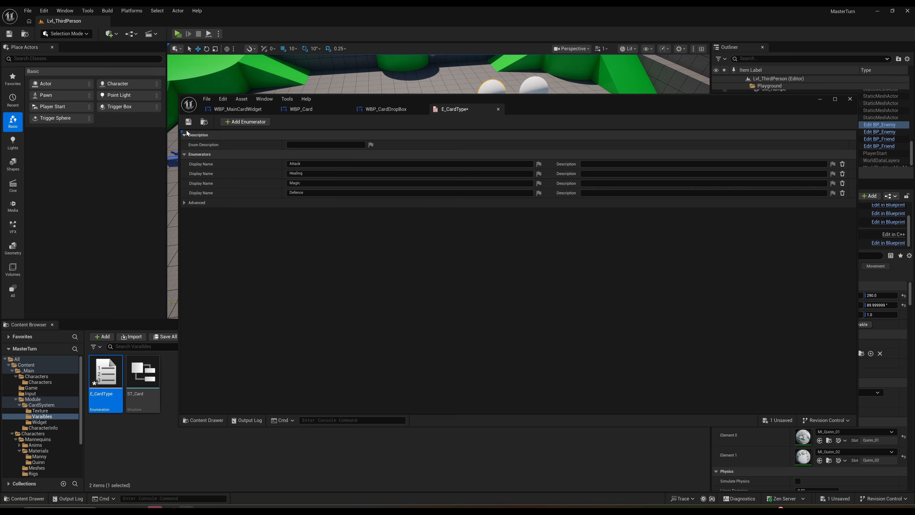
pyautogui.click(188, 122)
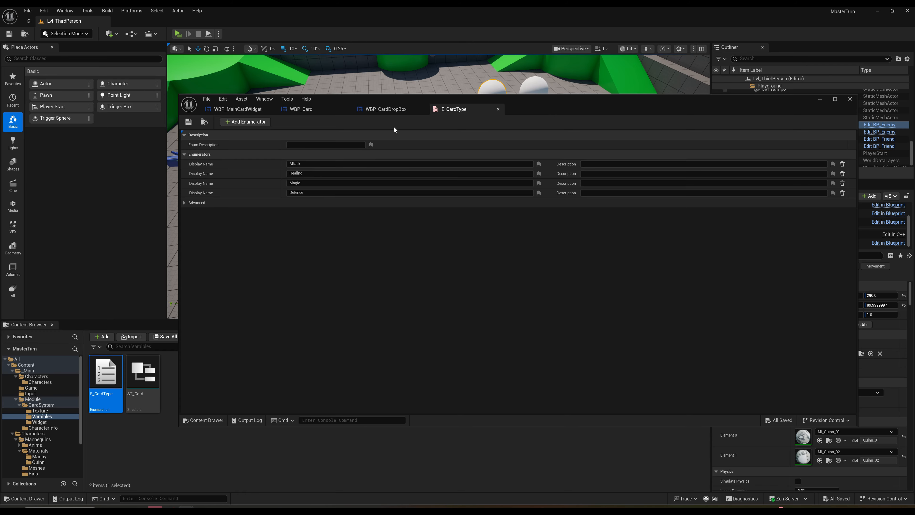
# Start the game preview from WBP_MainCardWidget and test playing four cards from the hand onto the field
pyautogui.click(244, 109)
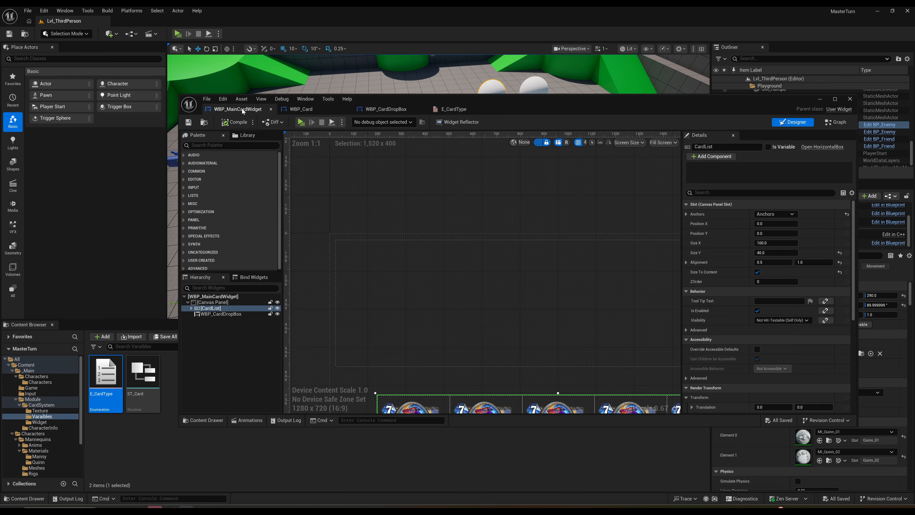
pyautogui.click(301, 123)
pyautogui.moveTo(308, 394)
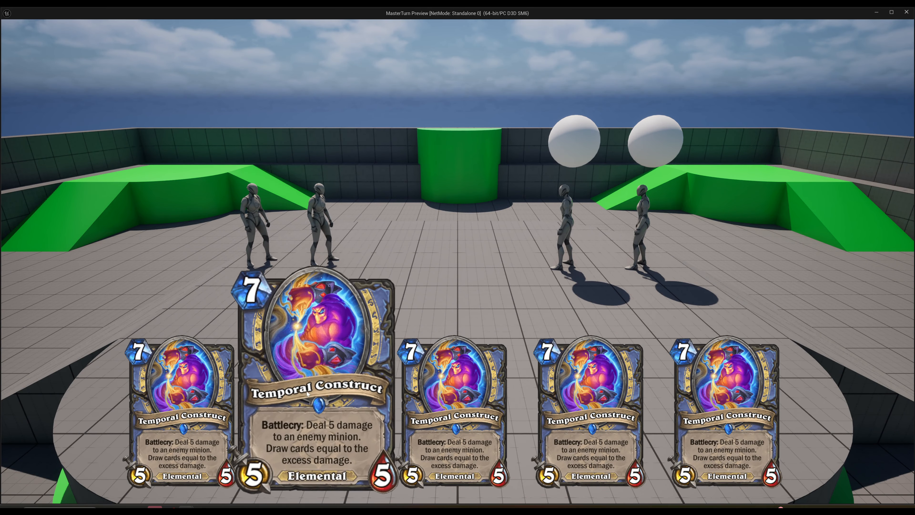
pyautogui.moveTo(307, 394); pyautogui.dragTo(338, 202)
pyautogui.moveTo(437, 415); pyautogui.dragTo(434, 206)
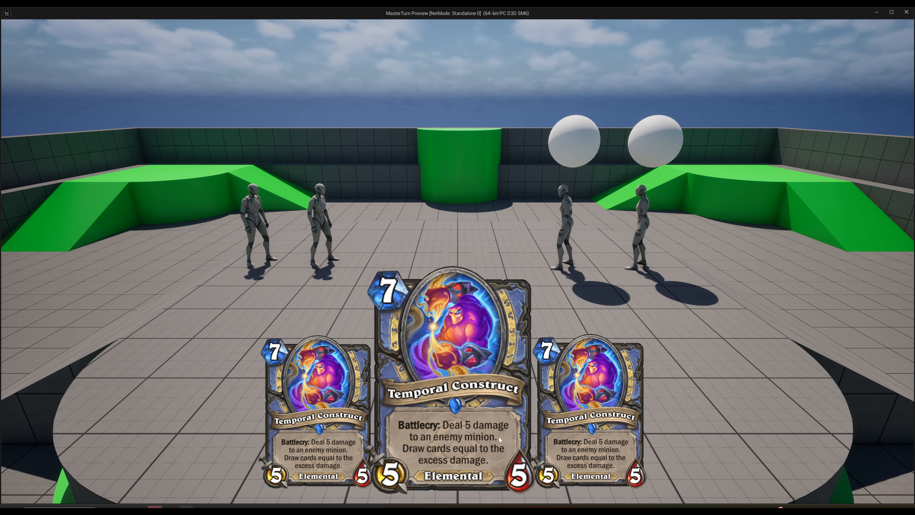
pyautogui.moveTo(500, 437); pyautogui.dragTo(451, 204)
pyautogui.moveTo(405, 389); pyautogui.dragTo(414, 178)
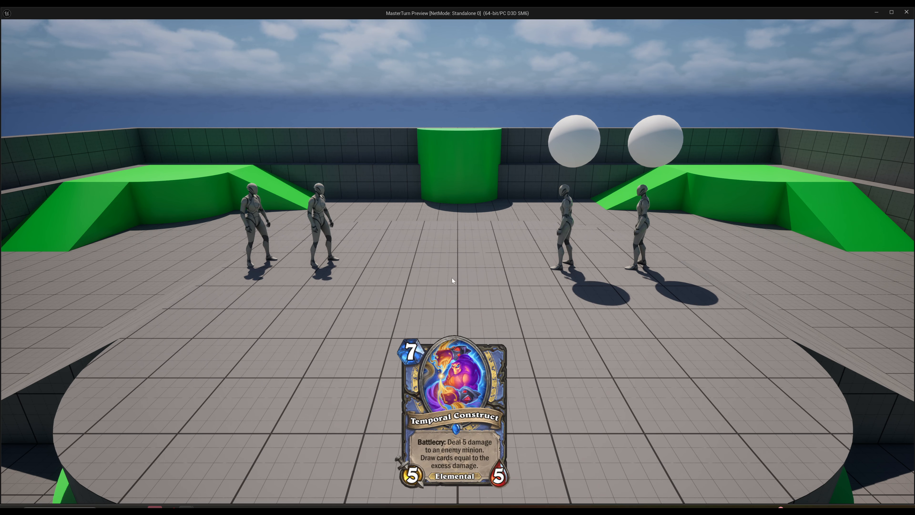
# Play the remaining Temporal Construct card onto the field and stop the game preview
pyautogui.moveTo(451, 402); pyautogui.dragTo(400, 198)
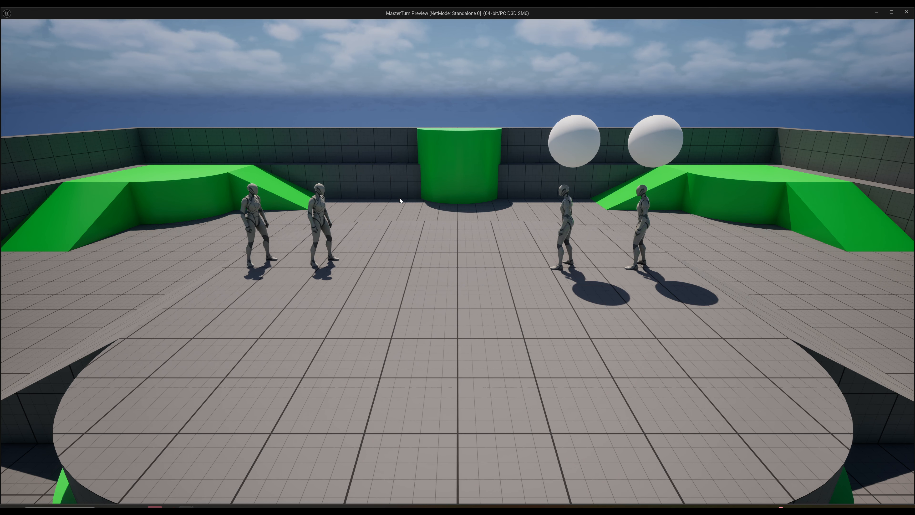
pyautogui.press('Escape')
pyautogui.click(487, 105)
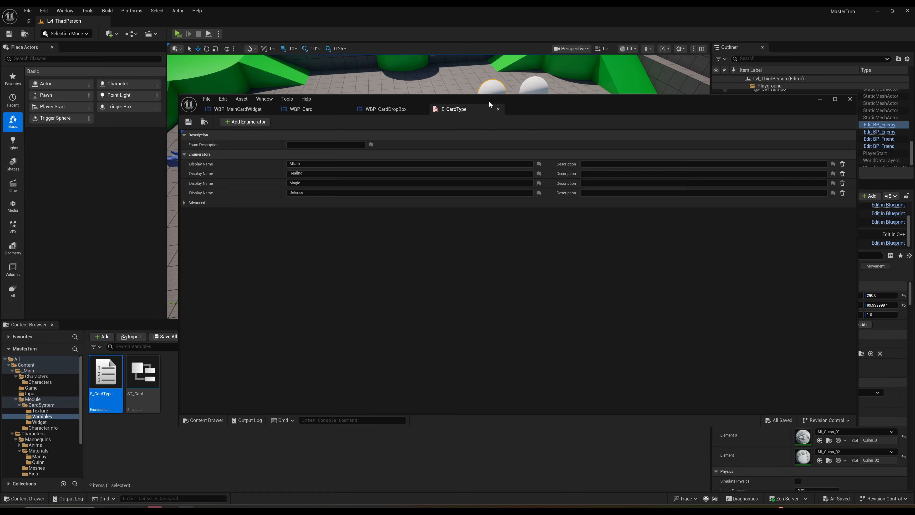
# Open the ST_Card structure, rename its first member variable to Name and save the structure
pyautogui.click(480, 95)
pyautogui.click(286, 424)
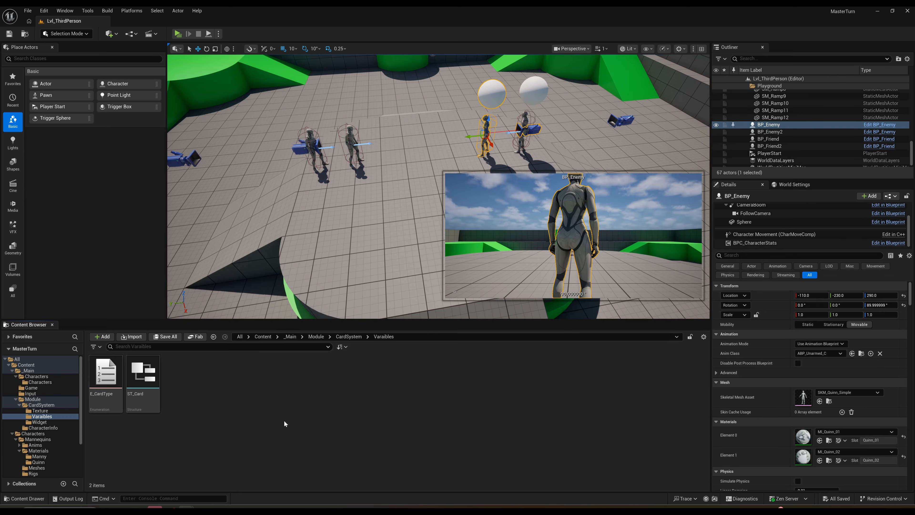
pyautogui.click(143, 375)
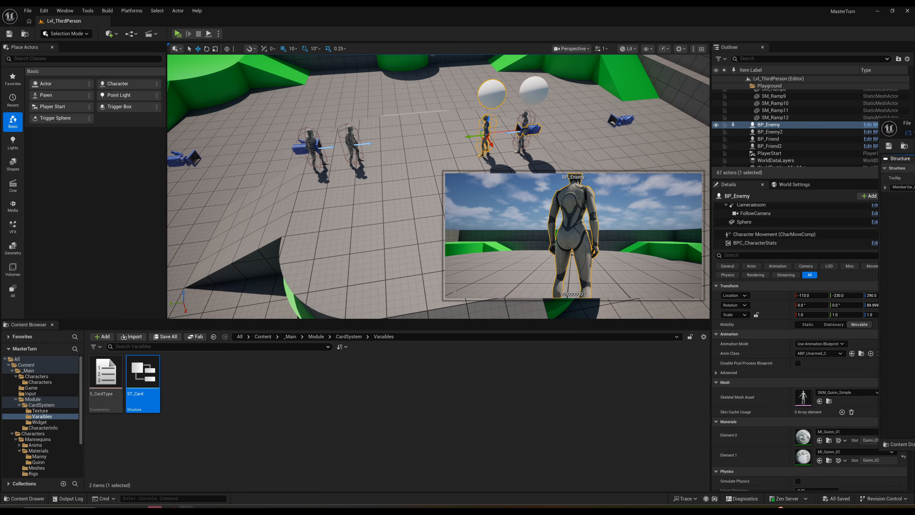
pyautogui.doubleClick(143, 375)
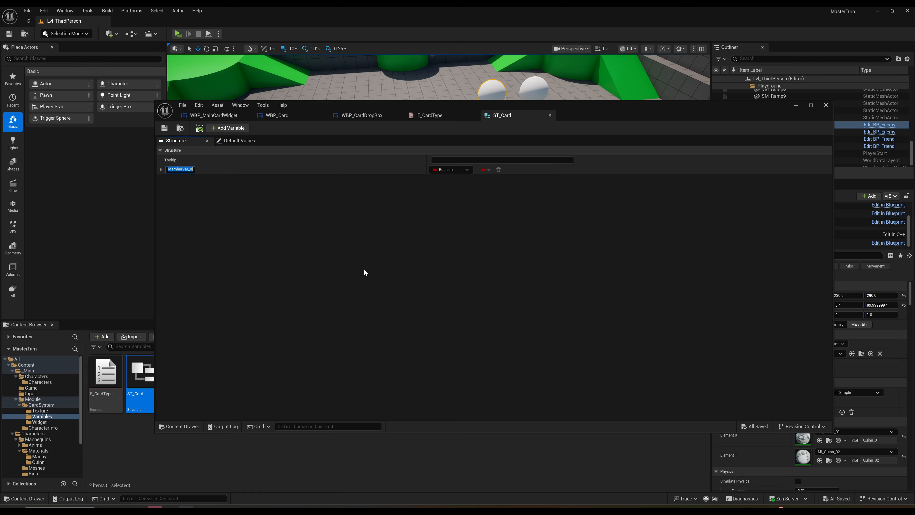
pyautogui.write('Name')
pyautogui.press('Return')
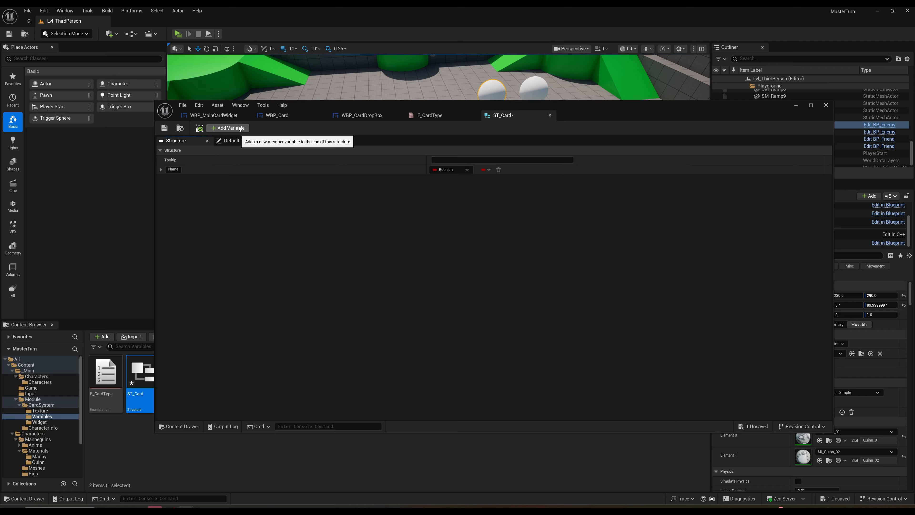
pyautogui.click(164, 128)
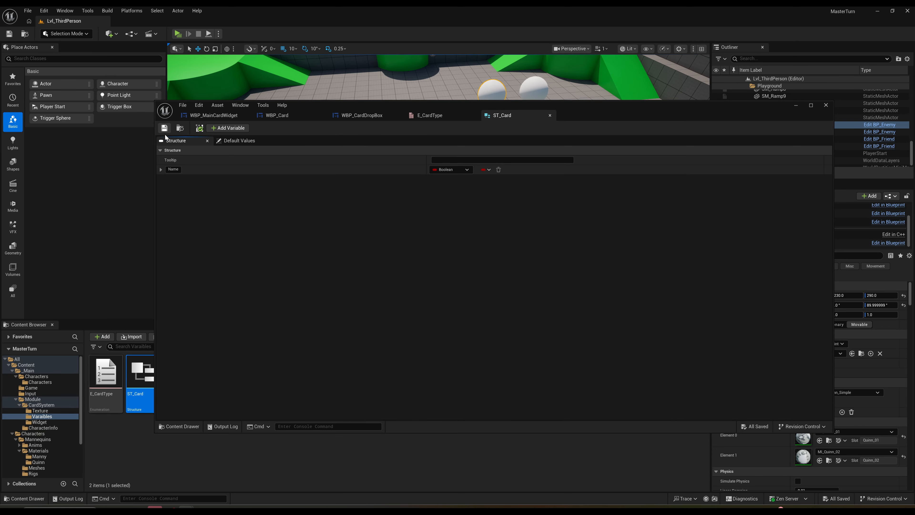
# Add two member variables named Damage and Shield to ST_Card and save the structure
pyautogui.click(231, 129)
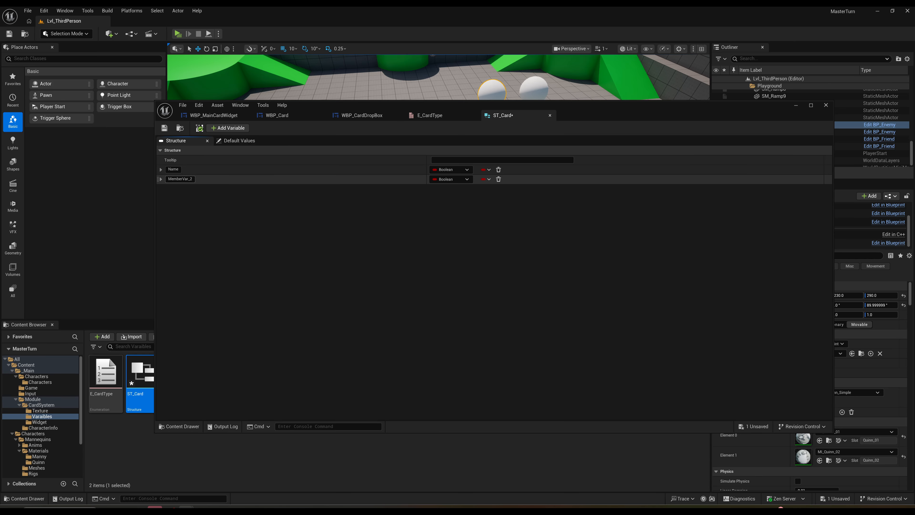
pyautogui.write('Damage')
pyautogui.press('Return')
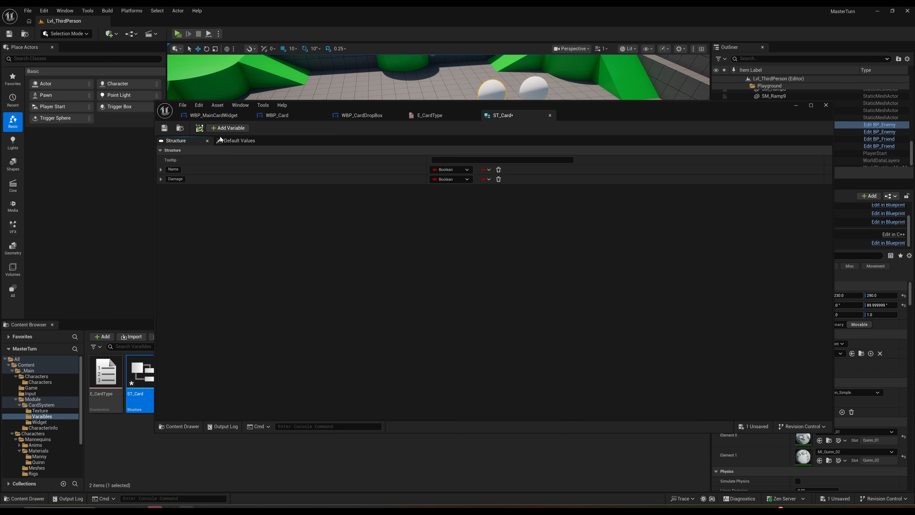
pyautogui.click(228, 128)
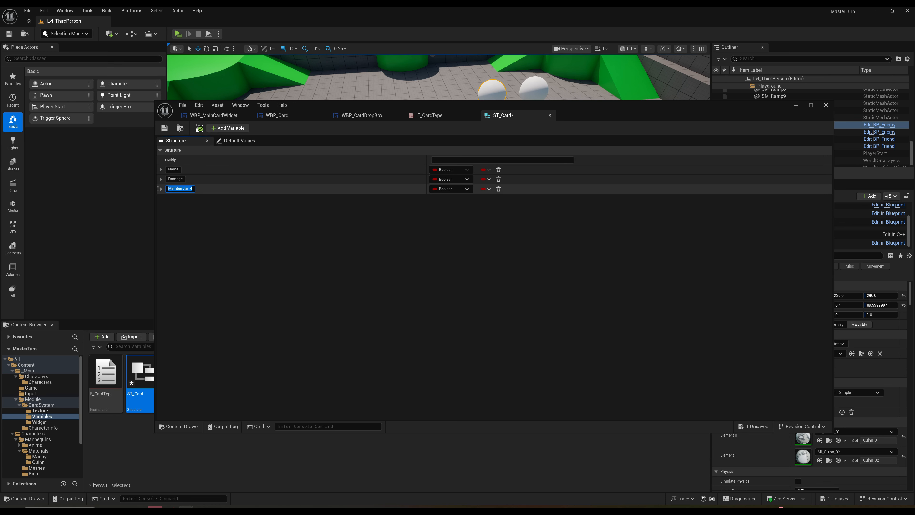
pyautogui.write('Shield')
pyautogui.press('Return')
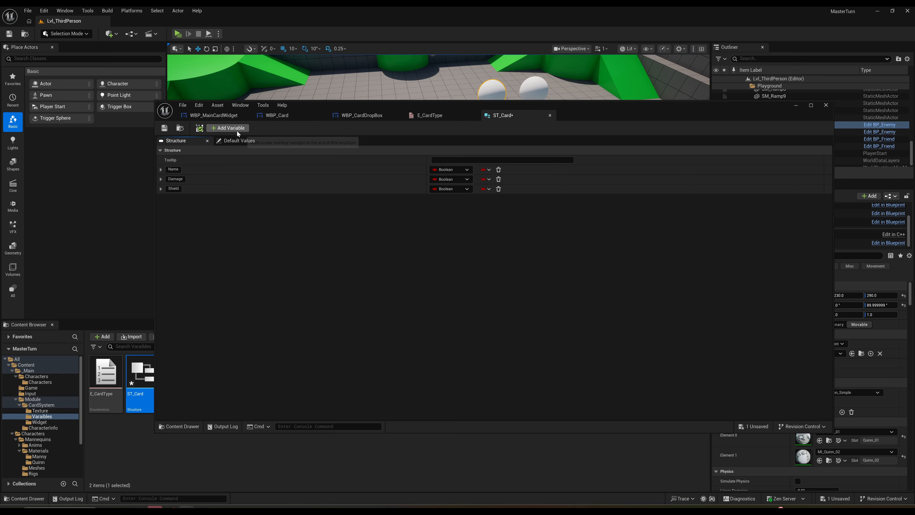
pyautogui.click(165, 127)
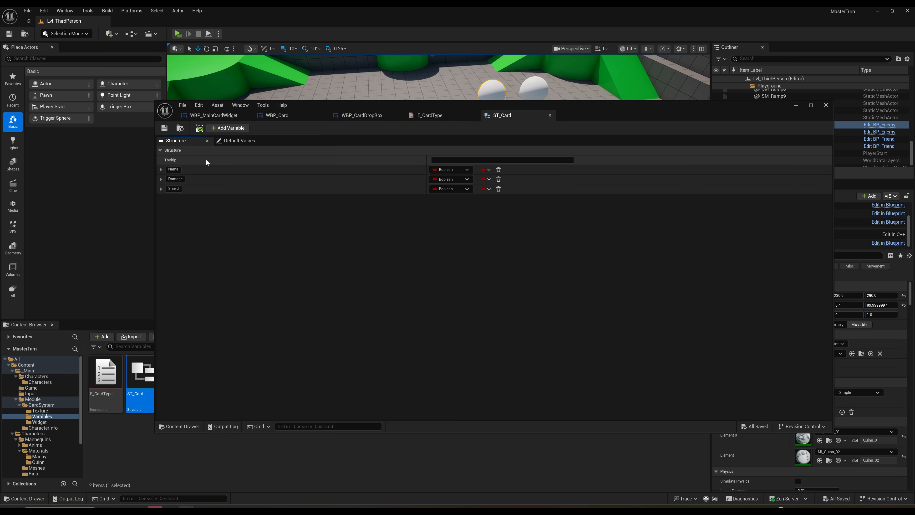
# Add a member variable named Description to ST_Card and move it directly below Name
pyautogui.click(226, 128)
pyautogui.click(179, 198)
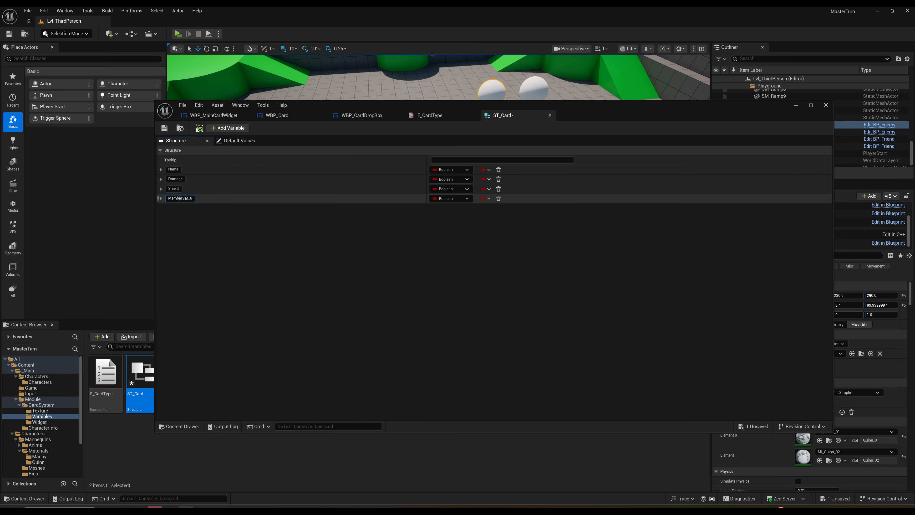
pyautogui.hotkey('ctrl', 'a')
pyautogui.write('Descriptio')
pyautogui.hotkey('ctrl', 'a')
pyautogui.write('Description')
pyautogui.press('Return')
pyautogui.moveTo(157, 199); pyautogui.dragTo(166, 178)
# Add a member variable named Icon to ST_Card and reorder it between Name and Description
pyautogui.click(227, 128)
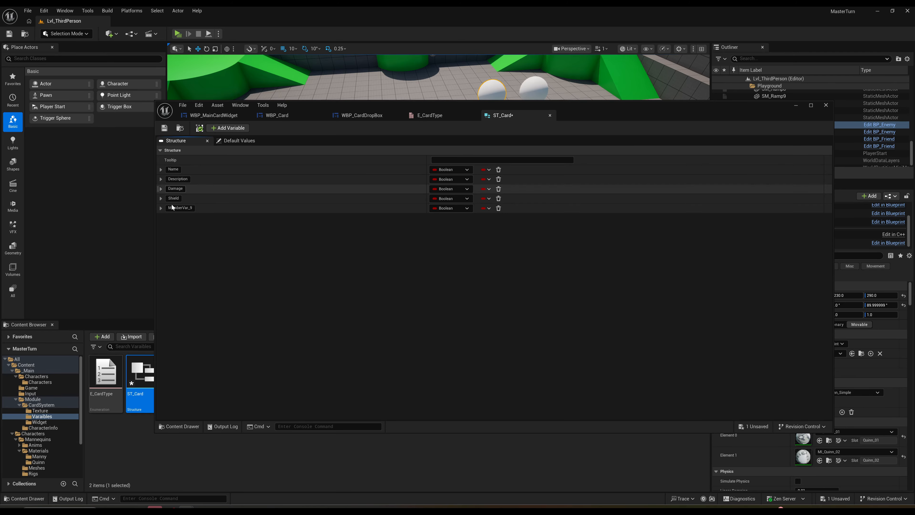
pyautogui.doubleClick(180, 209)
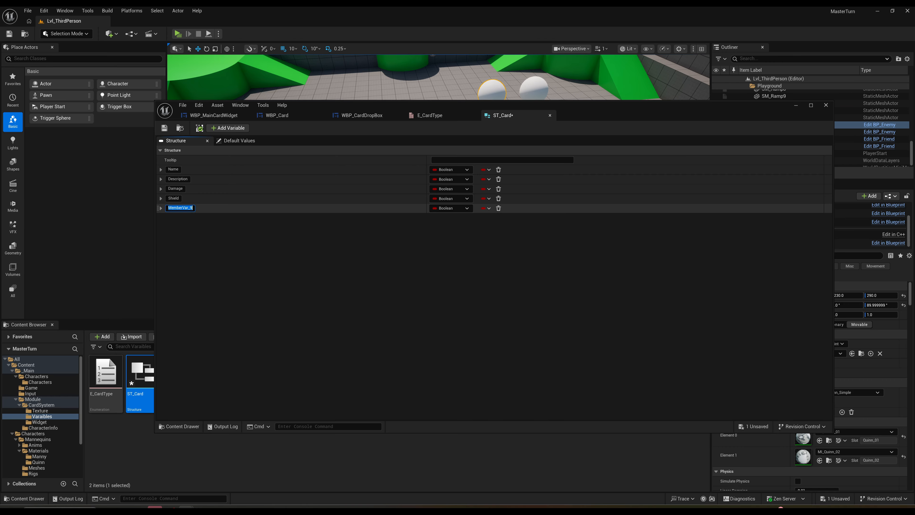
pyautogui.write('Icon')
pyautogui.press('Return')
pyautogui.moveTo(158, 208); pyautogui.dragTo(158, 195)
pyautogui.moveTo(160, 176); pyautogui.dragTo(163, 180)
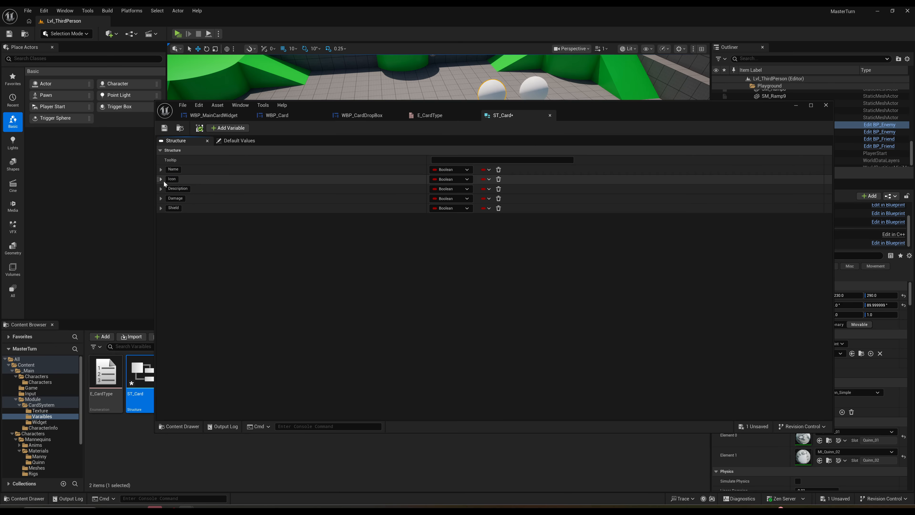
# Set the Name variable's type to Name and the Icon variable's type to a Texture object reference
pyautogui.click(457, 170)
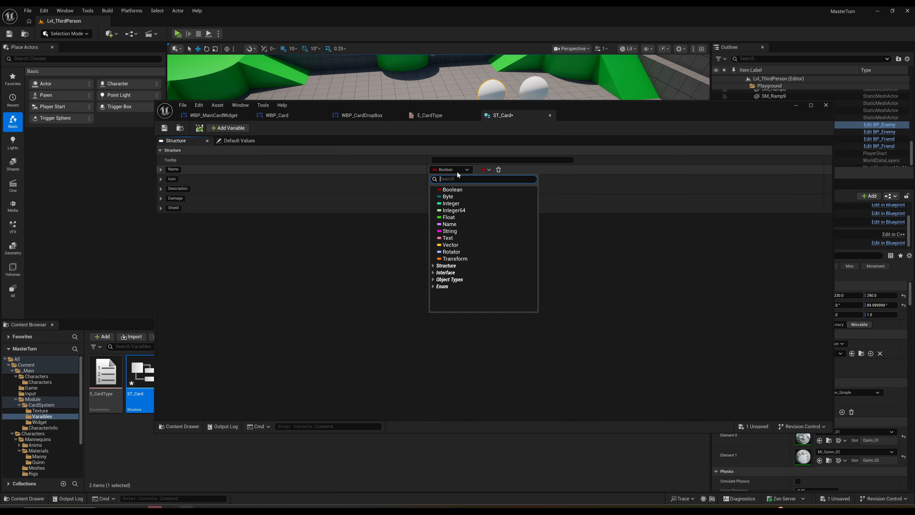
pyautogui.click(447, 222)
pyautogui.click(449, 182)
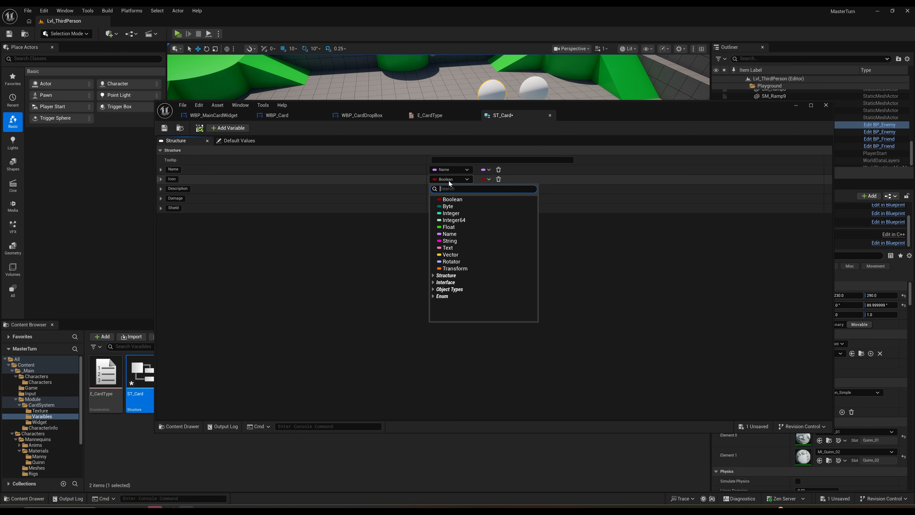
pyautogui.write('texture')
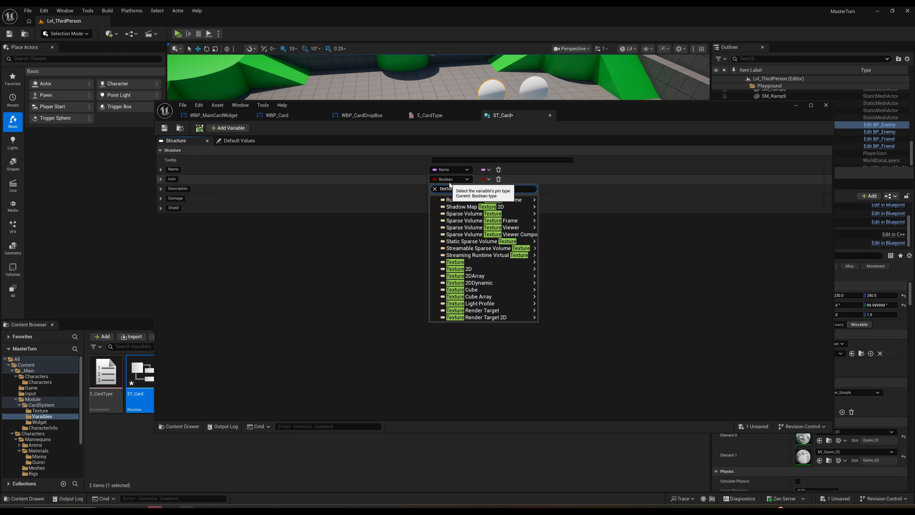
pyautogui.moveTo(479, 265)
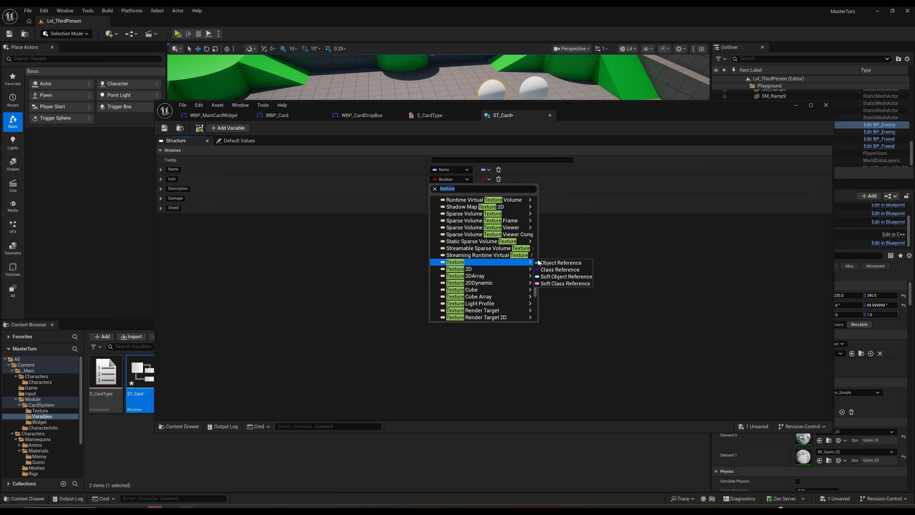
pyautogui.click(554, 262)
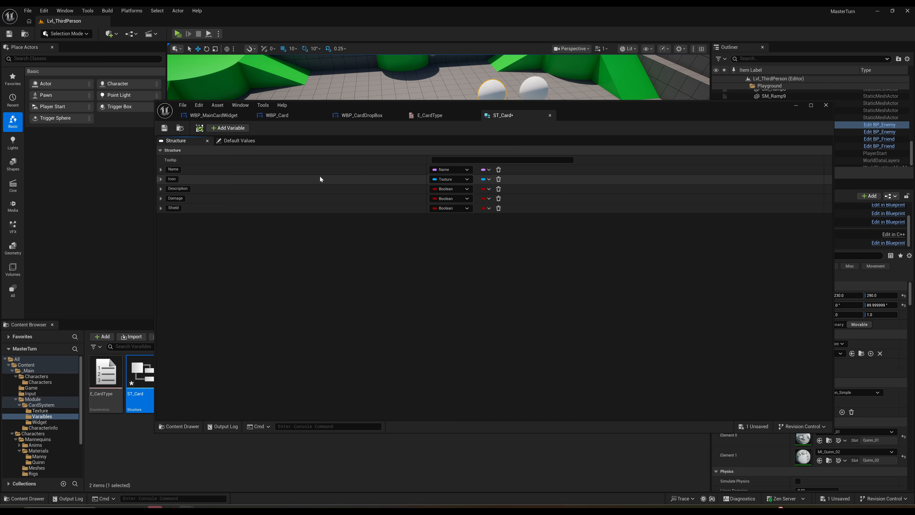
# Examine the Icon variable's options and the default values of the ST_Card members
pyautogui.click(160, 178)
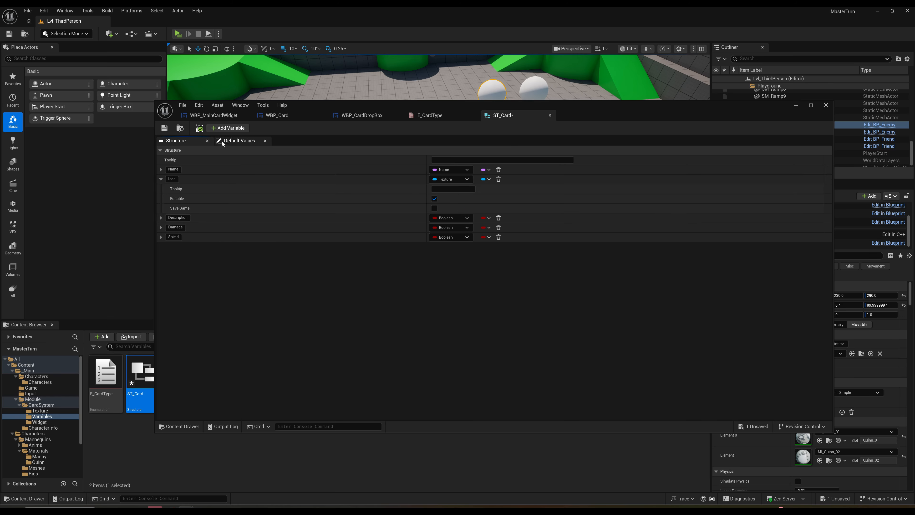
pyautogui.click(229, 143)
pyautogui.click(476, 171)
pyautogui.click(310, 249)
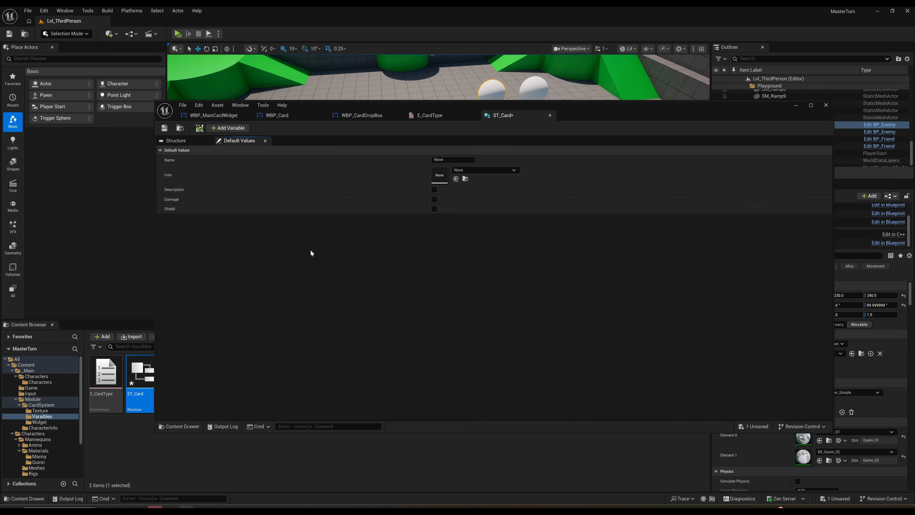
pyautogui.click(182, 140)
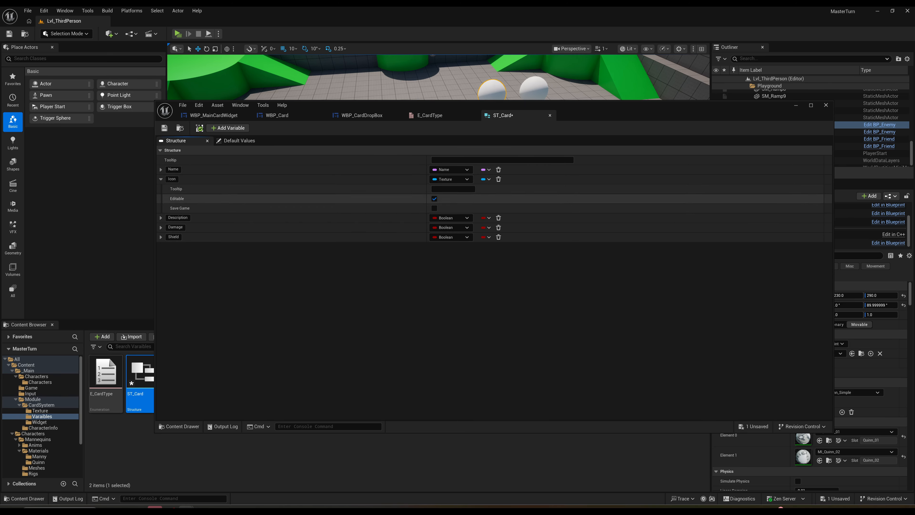
# Set the Description variable's type to Text and open the type choices for Damage
pyautogui.click(461, 216)
pyautogui.click(469, 286)
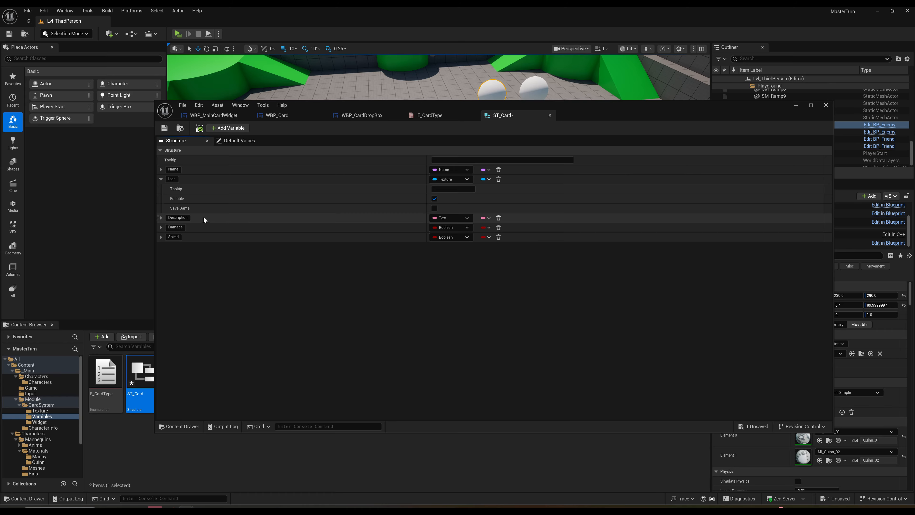
pyautogui.click(454, 227)
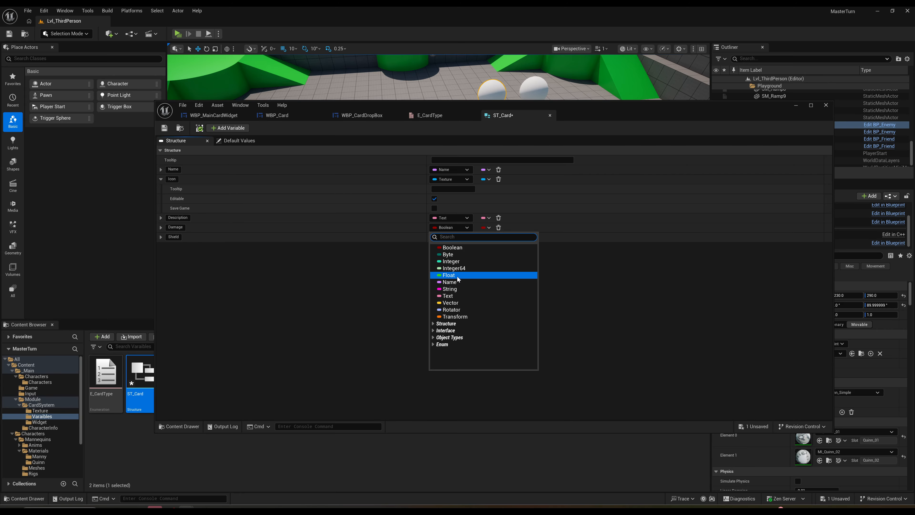
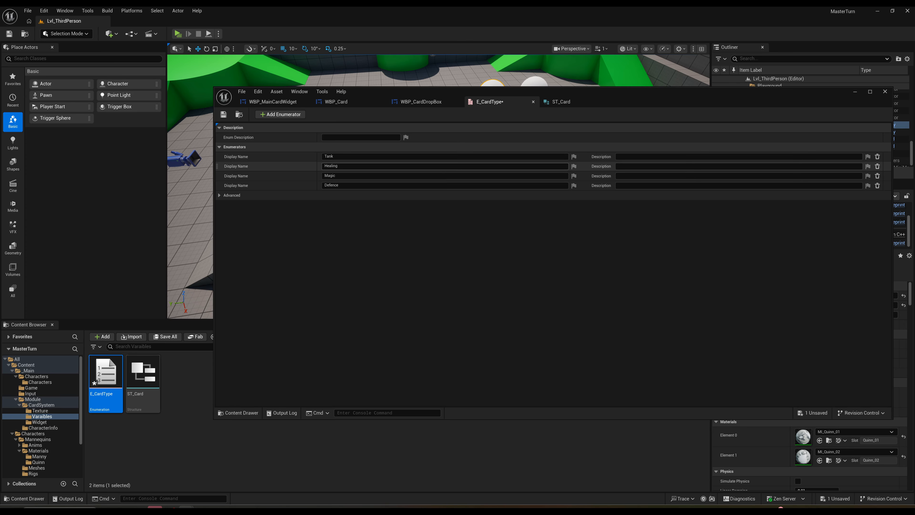
pyautogui.click(345, 166)
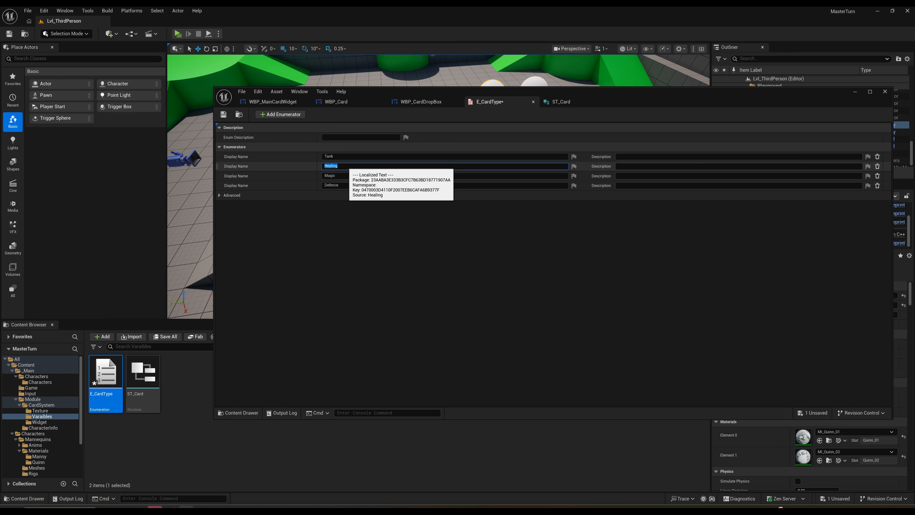
pyautogui.write('DP')
pyautogui.press('BackSpace')
pyautogui.press('BackSpace')
pyautogui.press('BackSpace')
pyautogui.write('Ro')
pyautogui.press('BackSpace')
pyautogui.click(190, 447)
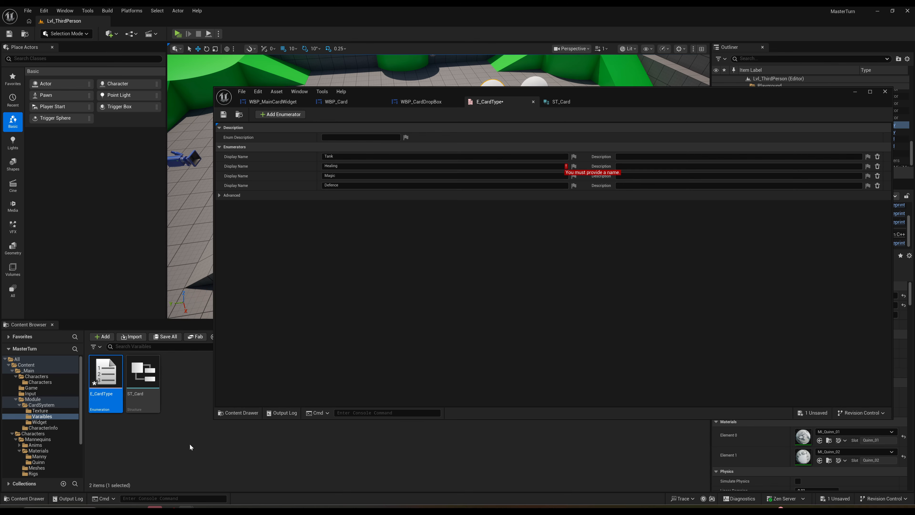
# Switch to the browser, search Google Images for "rpg d&d classes" and examine the Geek Native class comparison chart
pyautogui.click(123, 507)
pyautogui.click(86, 475)
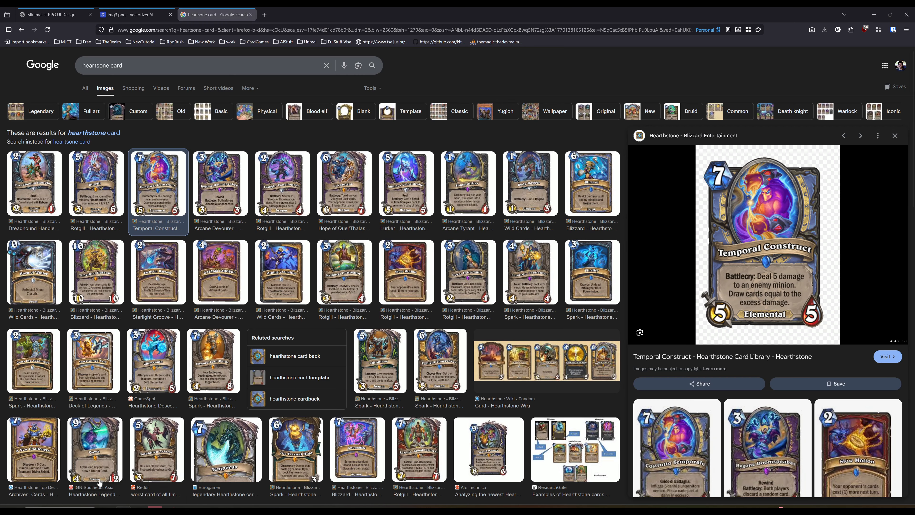
pyautogui.click(180, 65)
pyautogui.hotkey('ctrl', 'a')
pyautogui.write('rpg ')
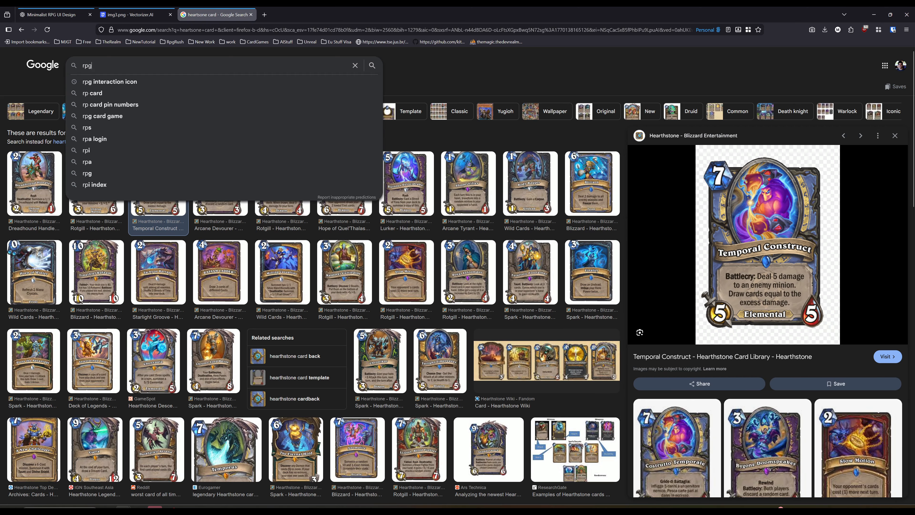
pyautogui.write('d')
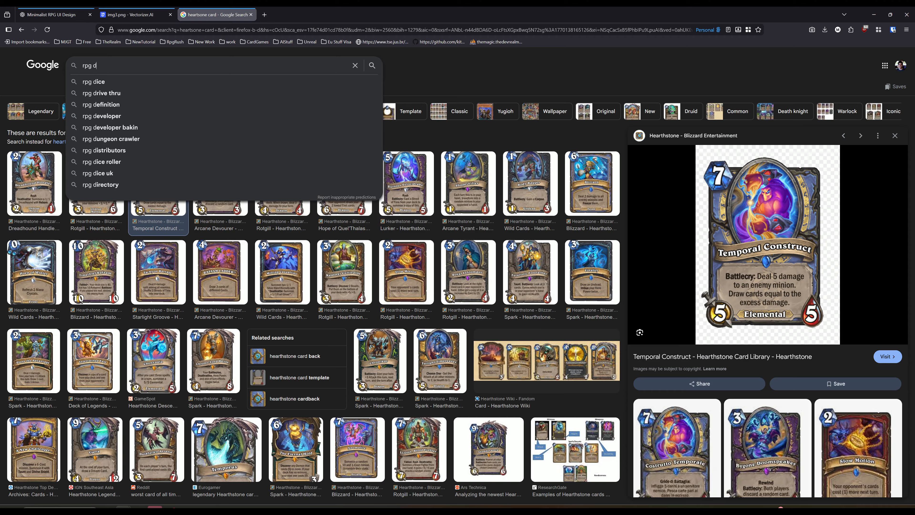
pyautogui.write('&d classes')
pyautogui.press('Return')
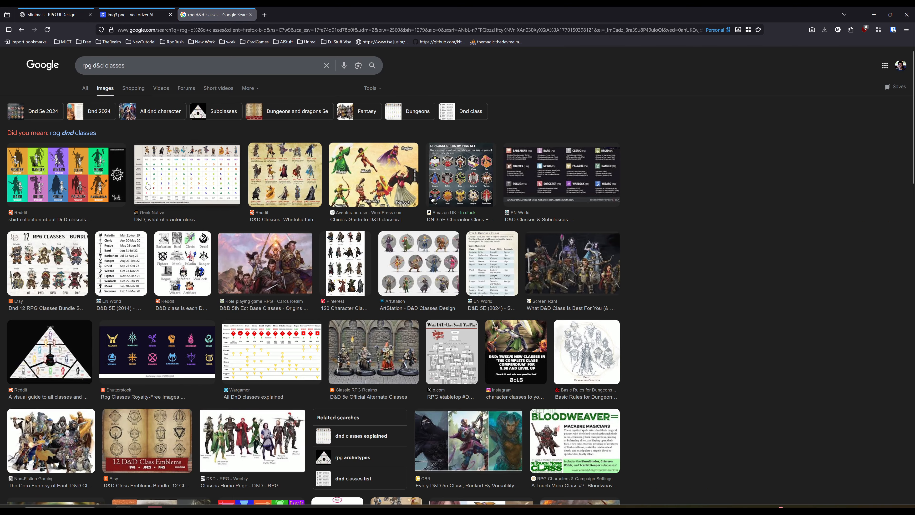
pyautogui.click(187, 173)
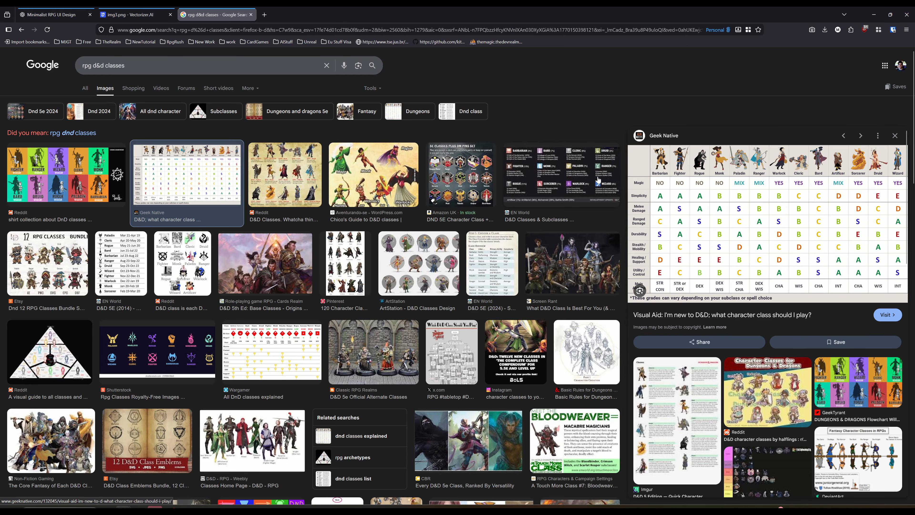
pyautogui.moveTo(584, 15); pyautogui.dragTo(584, 2)
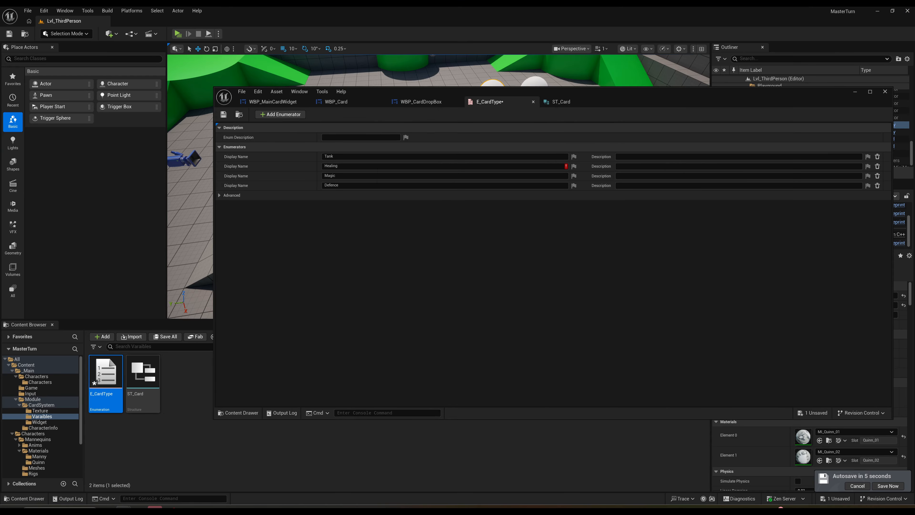
# Rename the Healing, Magic and Defence enumerators as Fighter, Druid and Wizard, and save E_CardType
pyautogui.click(368, 165)
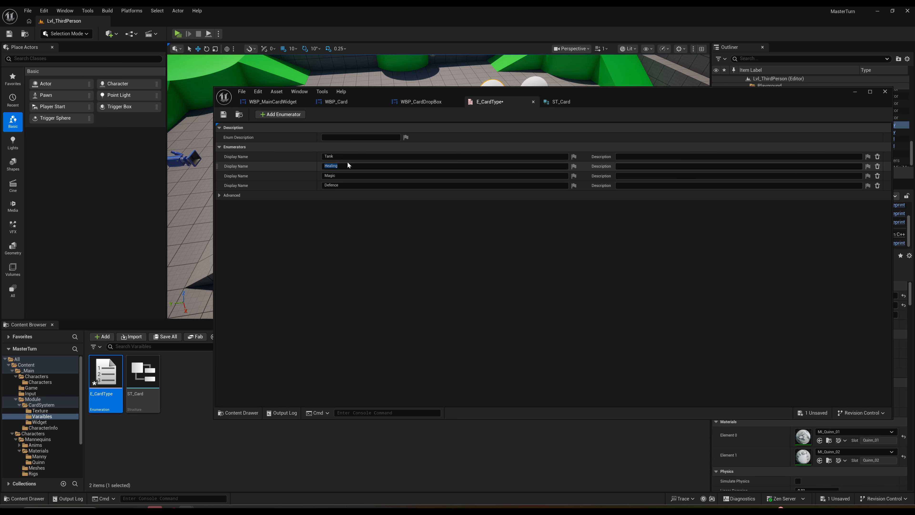
pyautogui.click(348, 165)
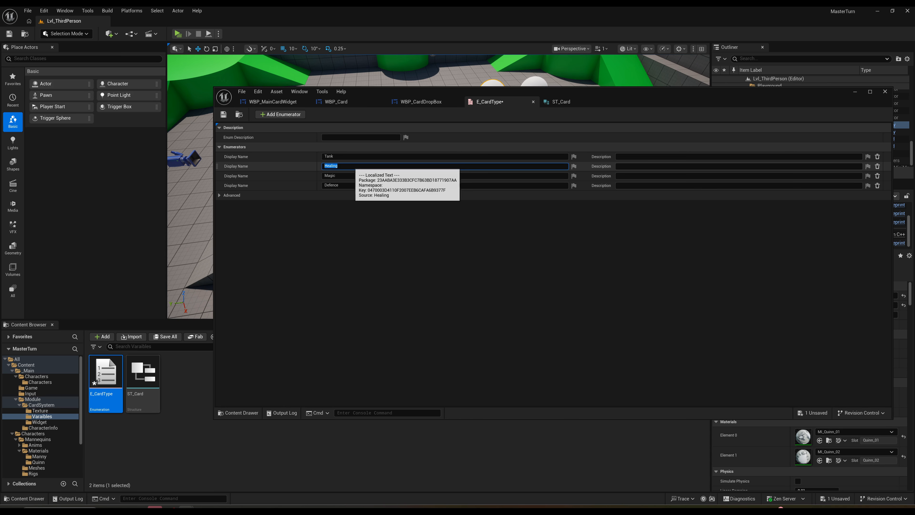
pyautogui.write('Flghter')
pyautogui.press('Return')
pyautogui.click(359, 177)
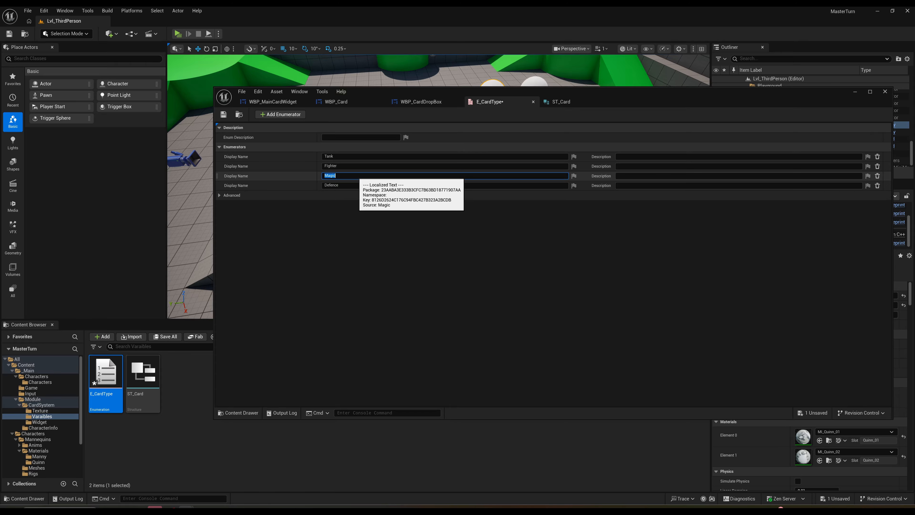
pyautogui.press('Return')
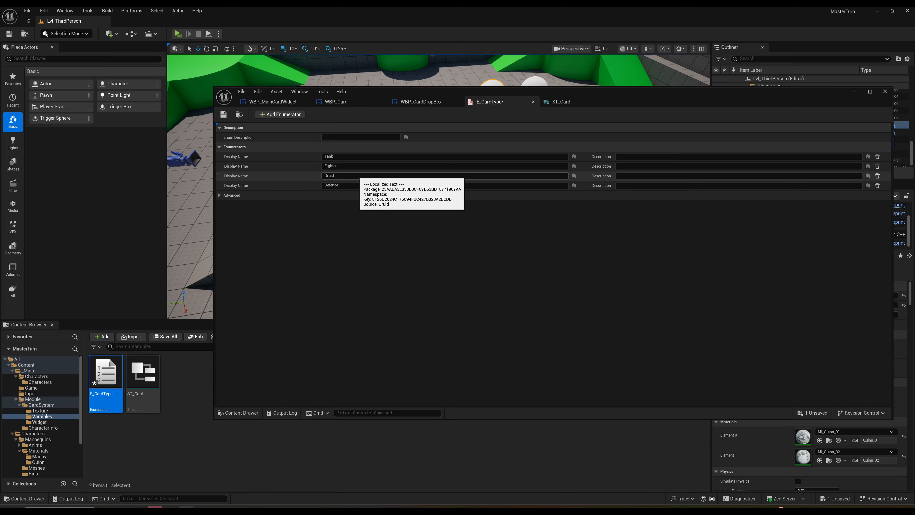
pyautogui.click(341, 185)
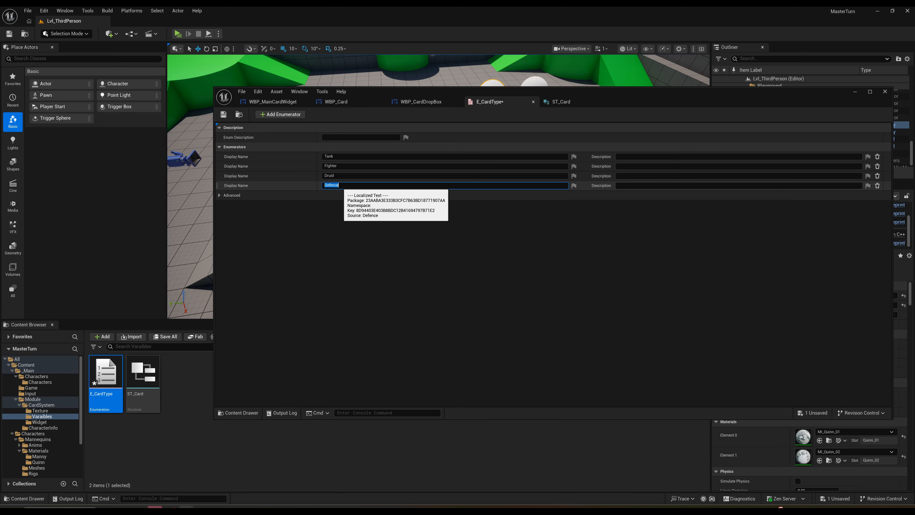
pyautogui.write('Wizard')
pyautogui.press('Return')
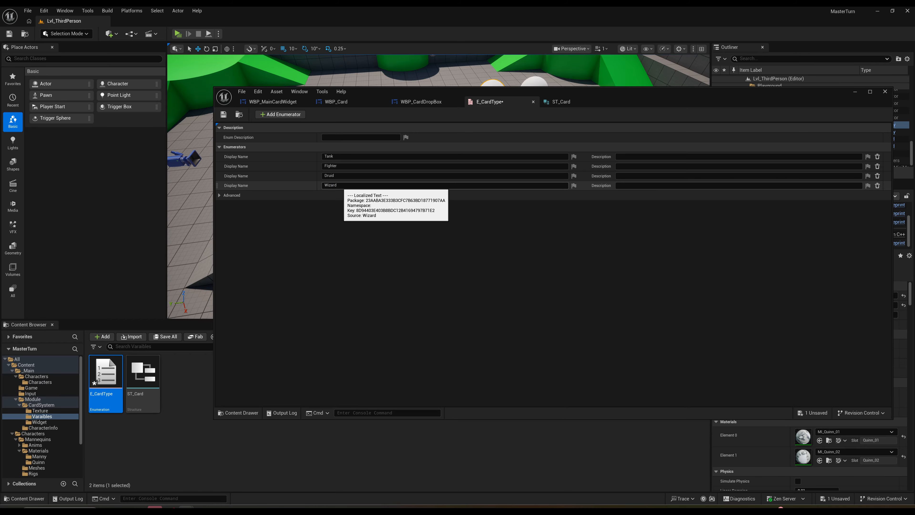
pyautogui.click(223, 114)
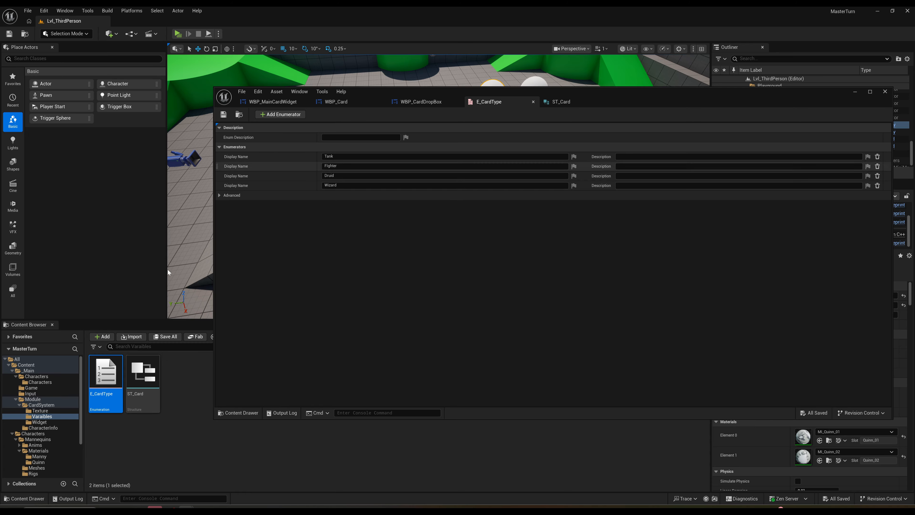
# Add a variable named type to the ST_Card structure, set its type to E Card Type, and save the structure
pyautogui.press('F2')
pyautogui.doubleClick(134, 382)
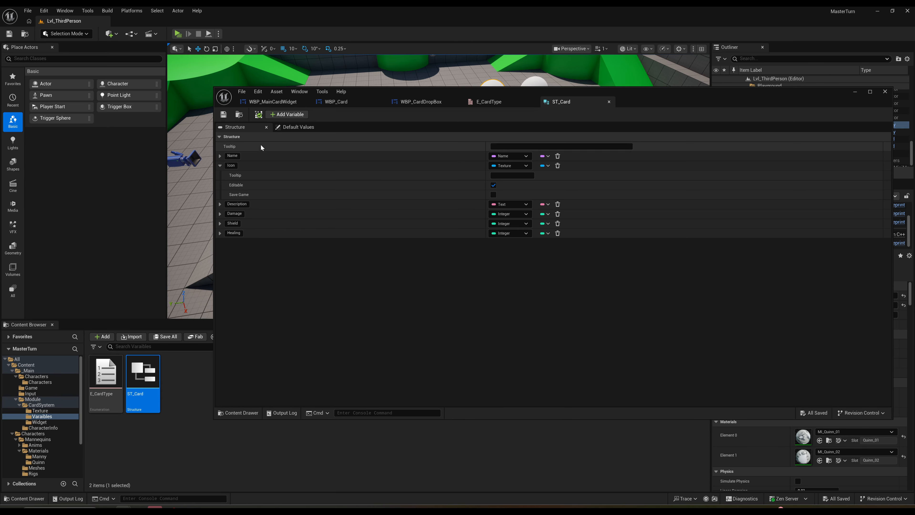
pyautogui.click(241, 243)
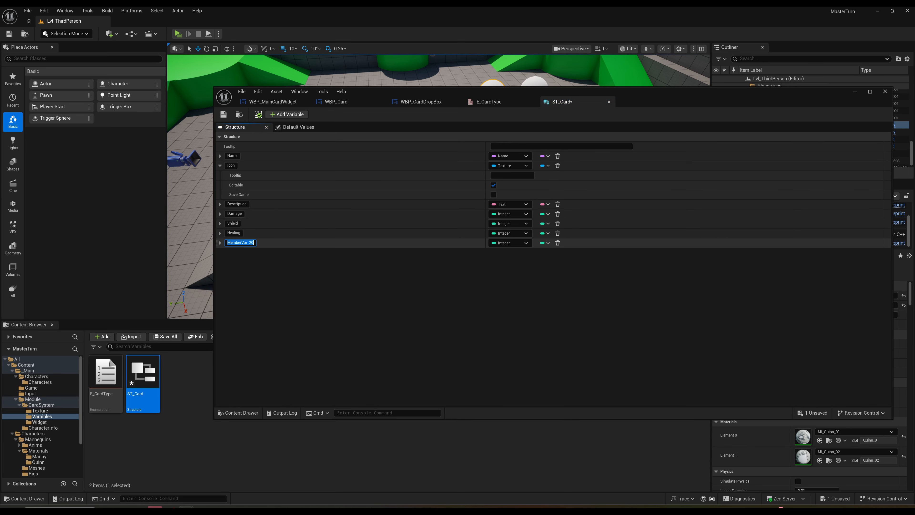
pyautogui.write('type')
pyautogui.click(519, 243)
pyautogui.write('card')
pyautogui.click(512, 269)
pyautogui.click(224, 114)
pyautogui.click(110, 382)
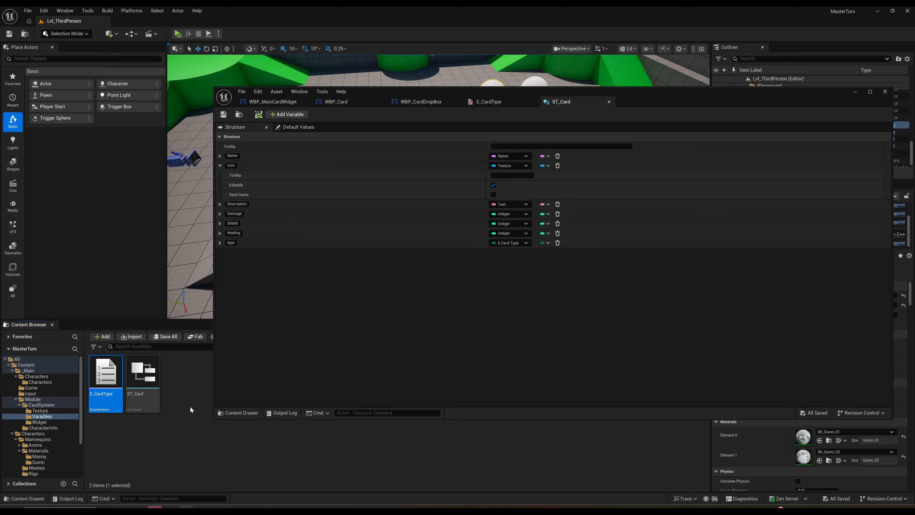
pyautogui.press('Right')
pyautogui.press('F2')
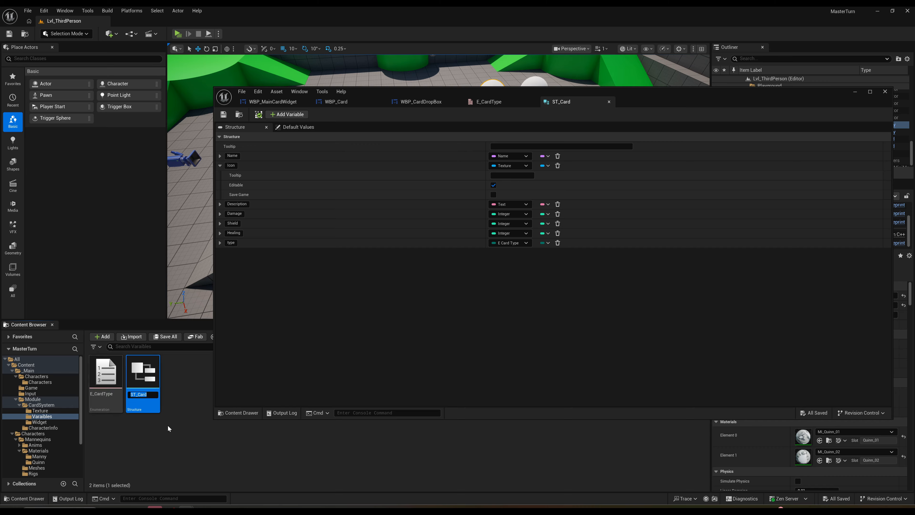
pyautogui.click(171, 420)
# Create a data table named DT_CardList in the Varaibles folder with ST_Card as its row structure and open it
pyautogui.rightClick(170, 421)
pyautogui.moveTo(198, 323)
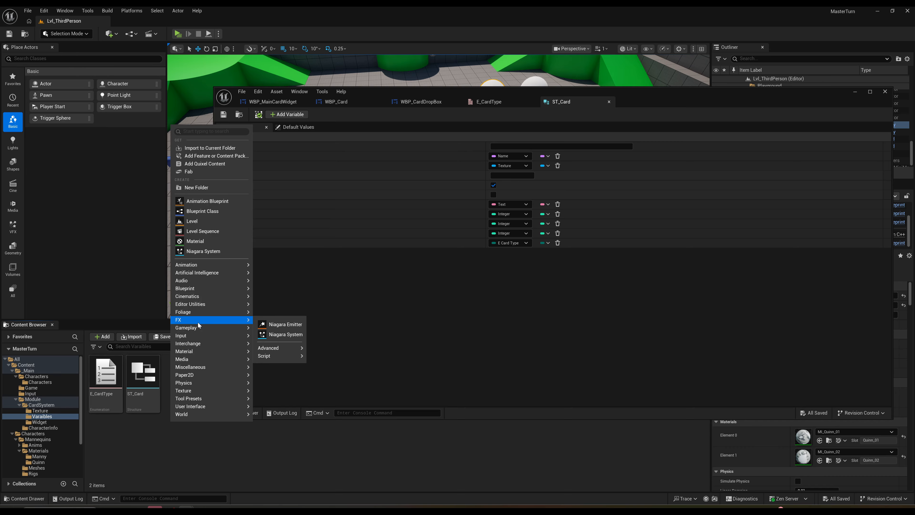
pyautogui.moveTo(199, 367)
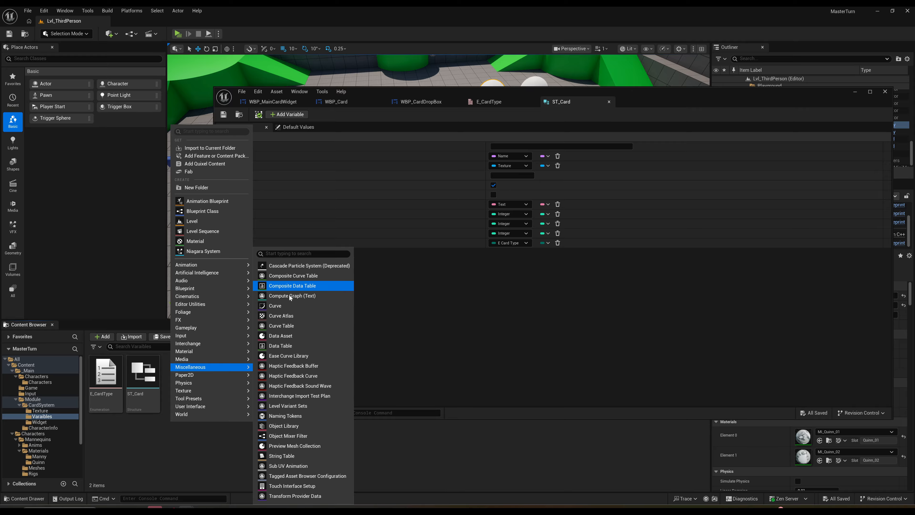
pyautogui.click(281, 345)
pyautogui.click(420, 251)
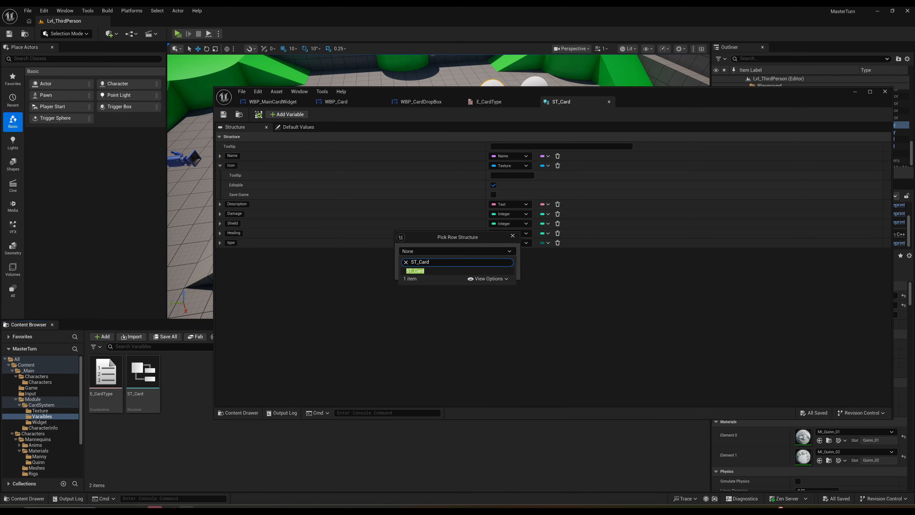
pyautogui.click(423, 273)
pyautogui.click(482, 259)
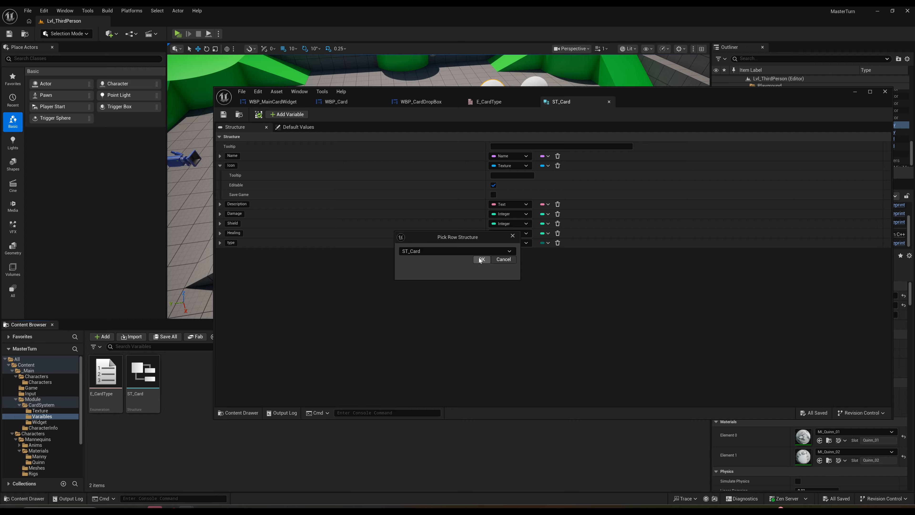
pyautogui.write('DT_CardList')
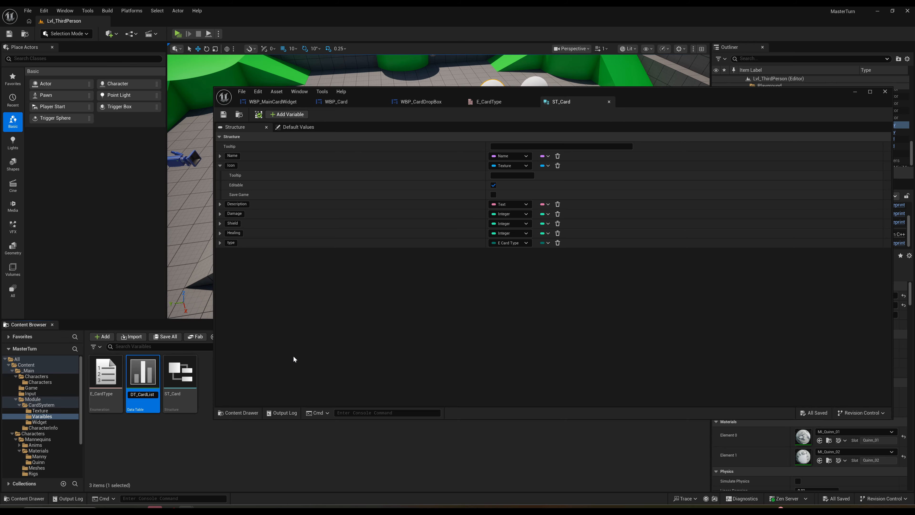
pyautogui.press('Return')
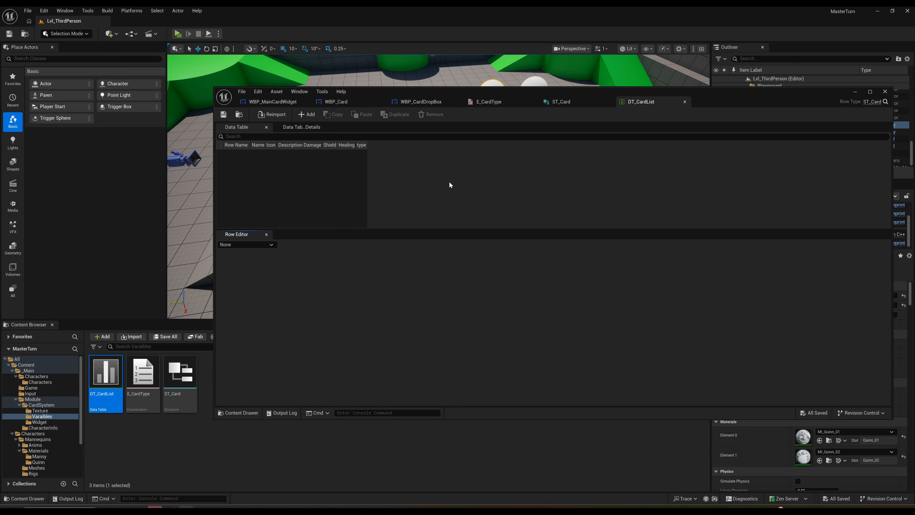
# Create a folder named CardIcons inside the CardSystem module's Texture folder
pyautogui.moveTo(513, 90); pyautogui.dragTo(914, 112)
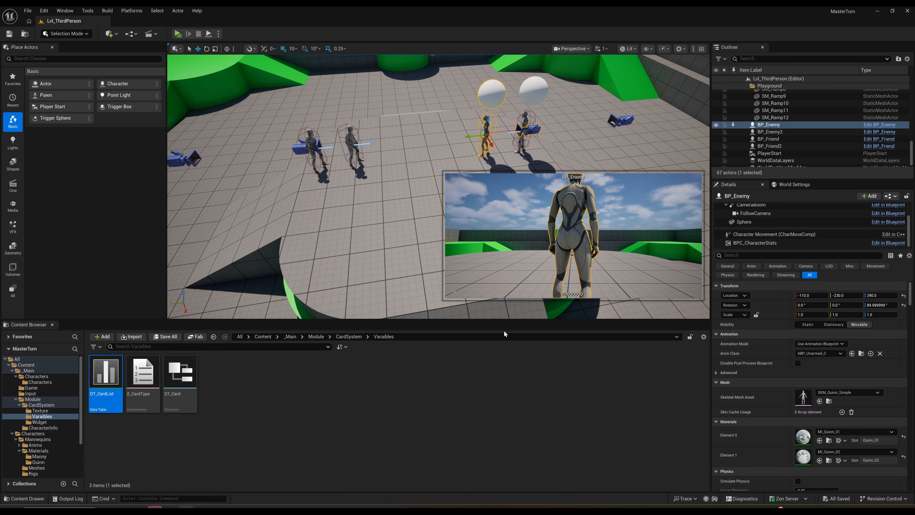
pyautogui.click(349, 337)
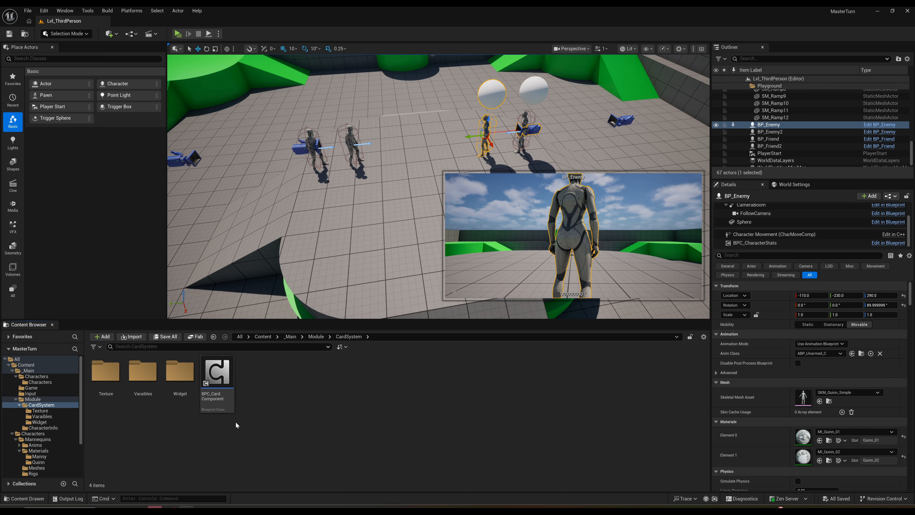
pyautogui.doubleClick(143, 371)
pyautogui.click(348, 336)
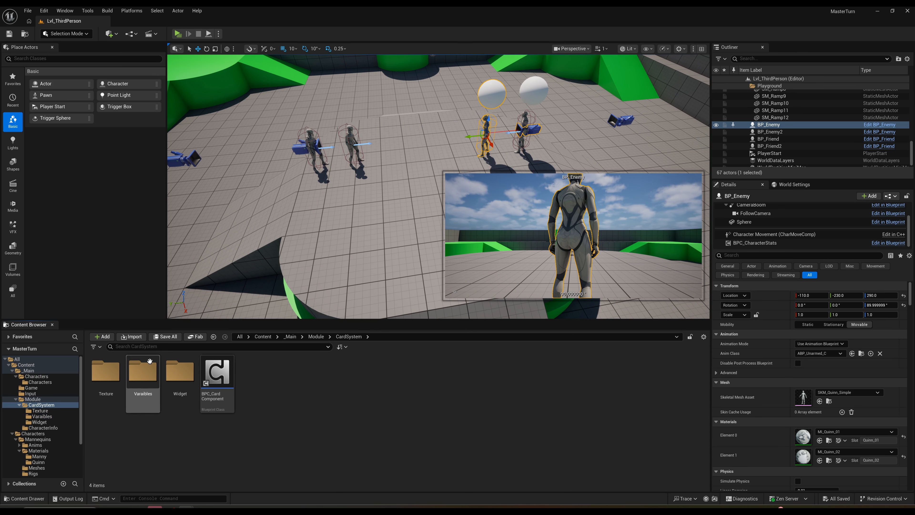
pyautogui.doubleClick(106, 371)
pyautogui.rightClick(208, 401)
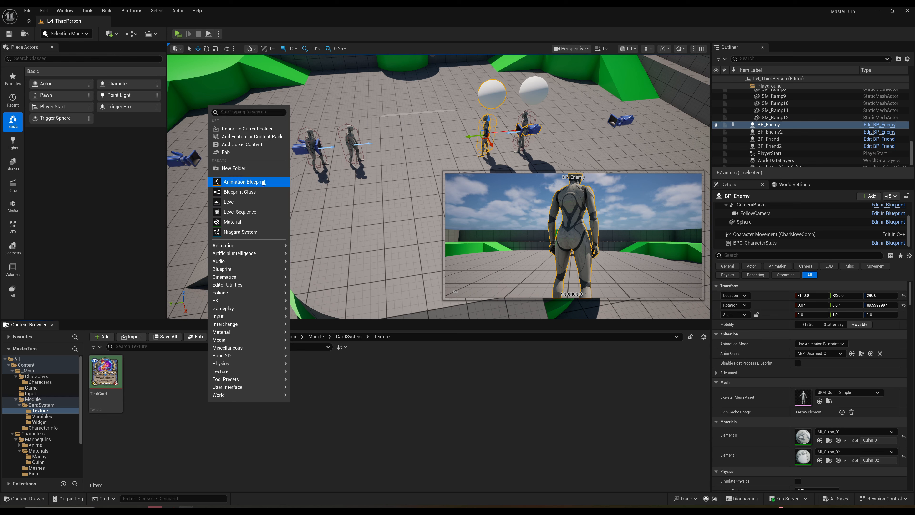
pyautogui.click(242, 168)
pyautogui.write('Card')
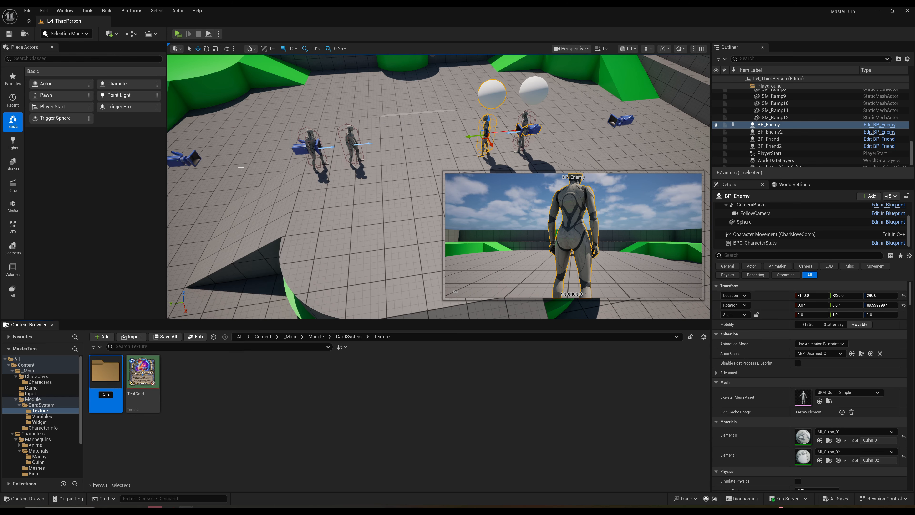
pyautogui.write('Icons')
pyautogui.press('Return')
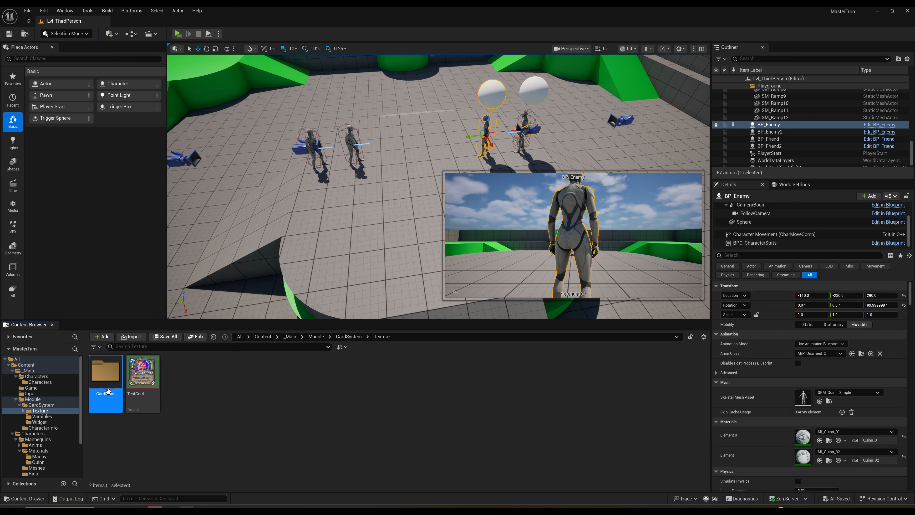
# View the TestCard texture in its editor and close it again
pyautogui.click(143, 377)
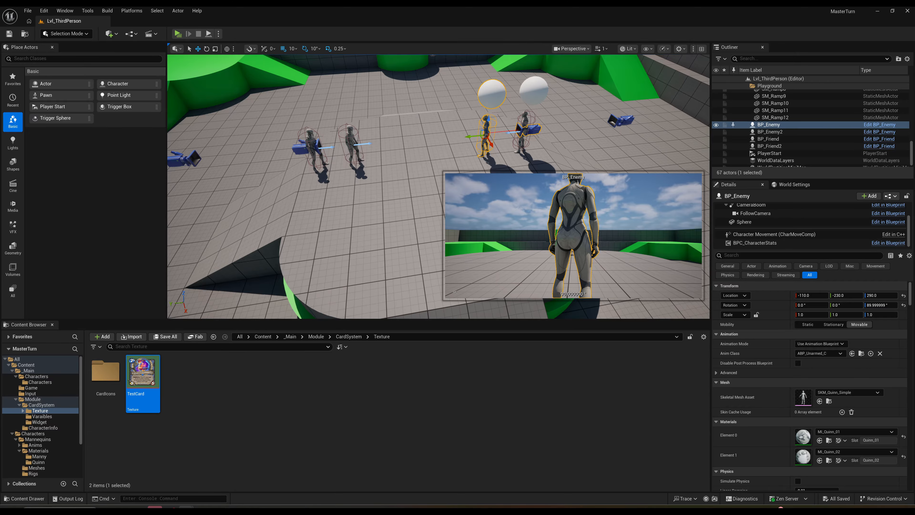
pyautogui.moveTo(914, 163); pyautogui.dragTo(584, 141)
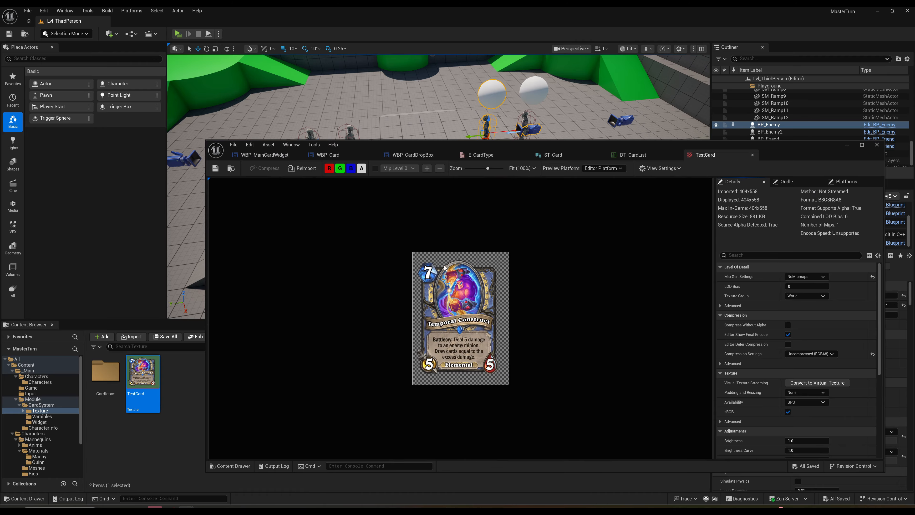
pyautogui.click(753, 155)
pyautogui.moveTo(734, 148); pyautogui.dragTo(720, 73)
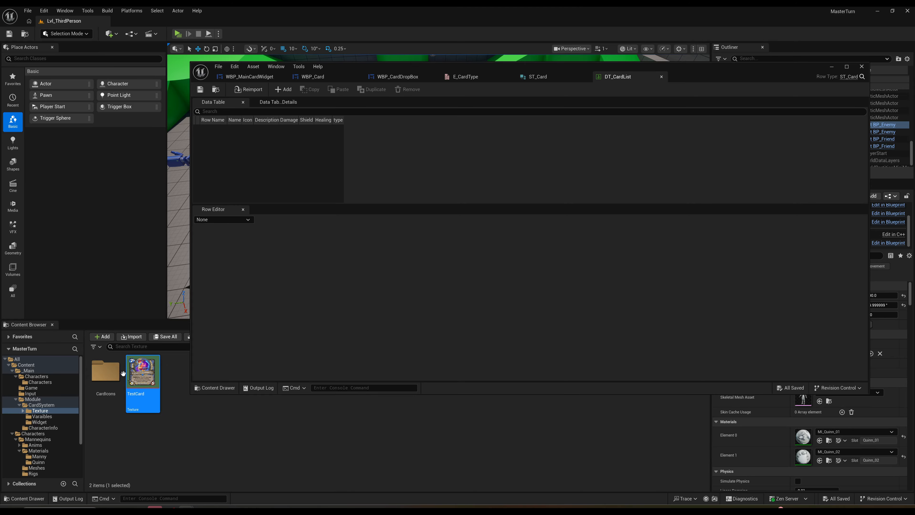
# Open the CardIcons folder, switch to the Firefox browser and open game-icons.net in a new tab
pyautogui.doubleClick(106, 371)
pyautogui.moveTo(914, 98); pyautogui.dragTo(545, 121)
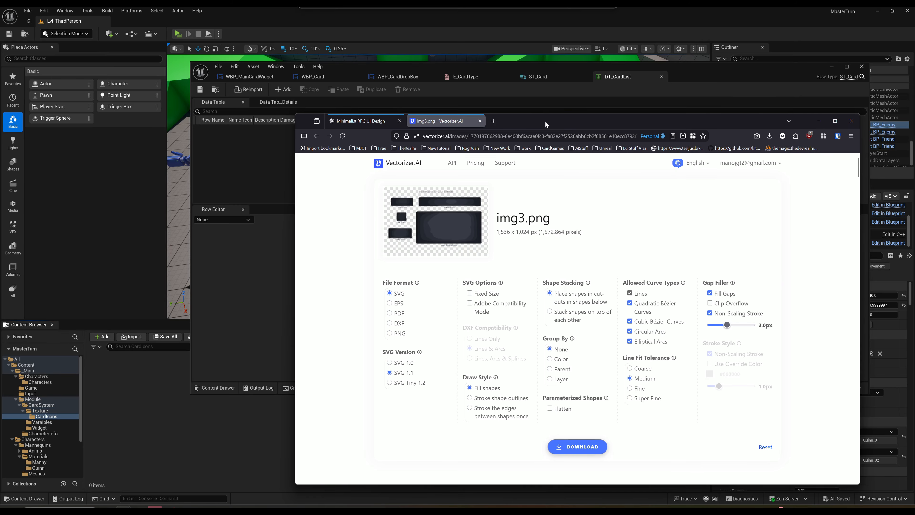
pyautogui.doubleClick(545, 121)
pyautogui.click(185, 14)
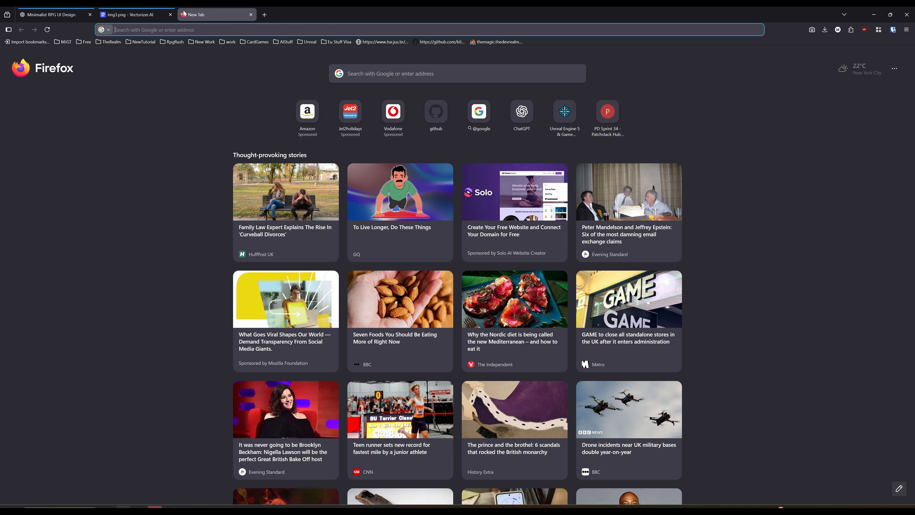
pyautogui.write('game ico')
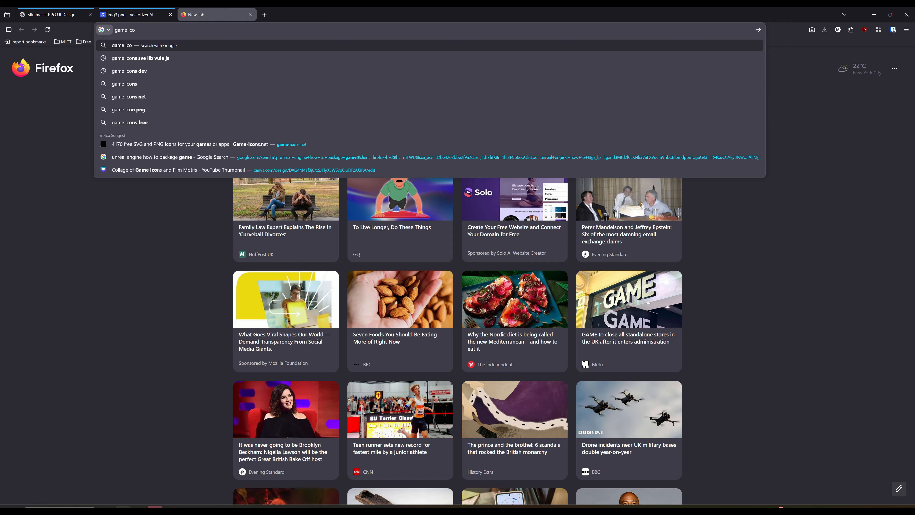
pyautogui.click(252, 144)
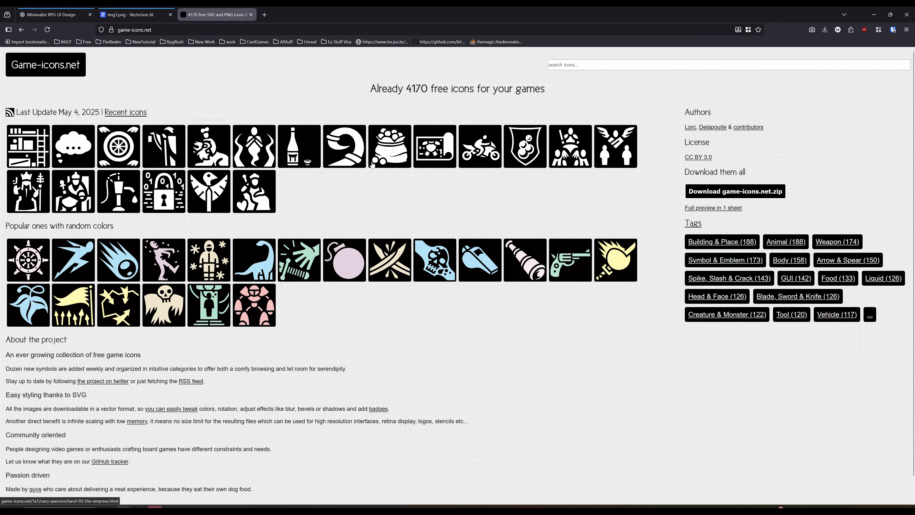
# Permanently delete TestCard.png from the Downloads folder in File Explorer and move the browser window out of the way
pyautogui.press('super+e')
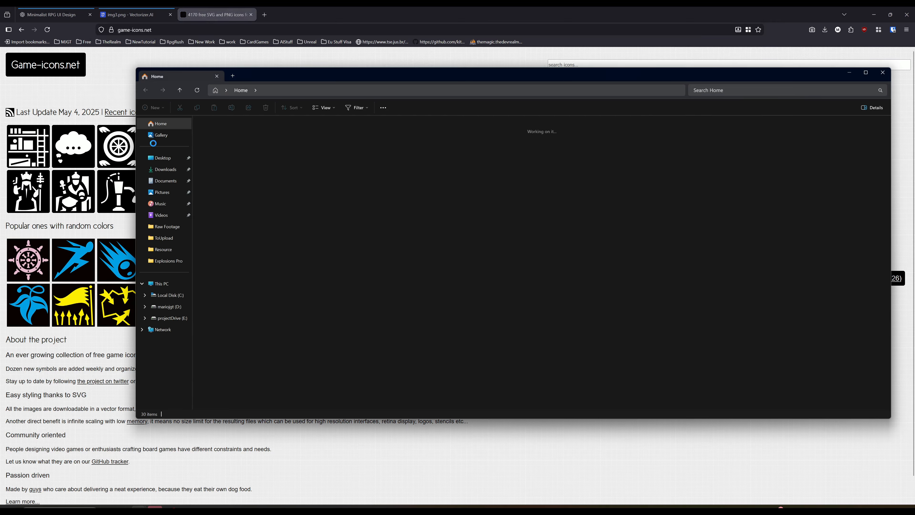
pyautogui.click(166, 169)
pyautogui.click(226, 153)
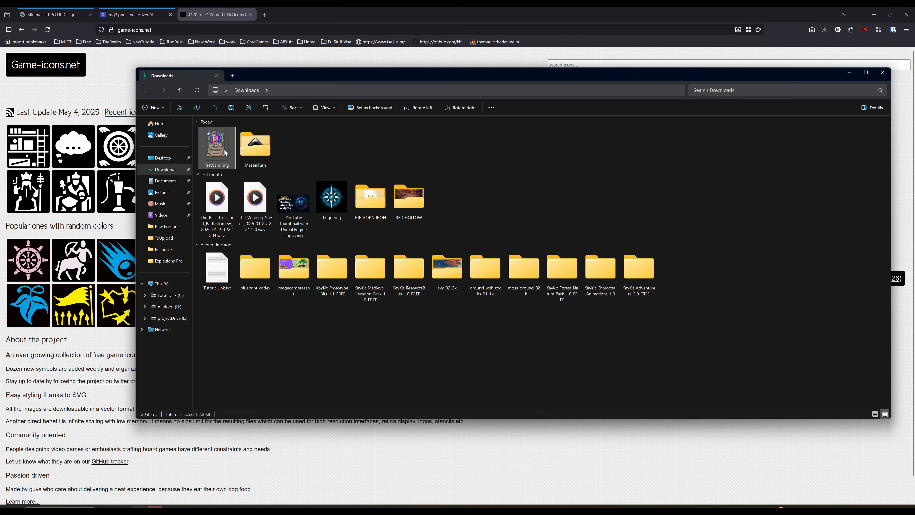
pyautogui.hotkey('shift', 'Delete')
pyautogui.press('Return')
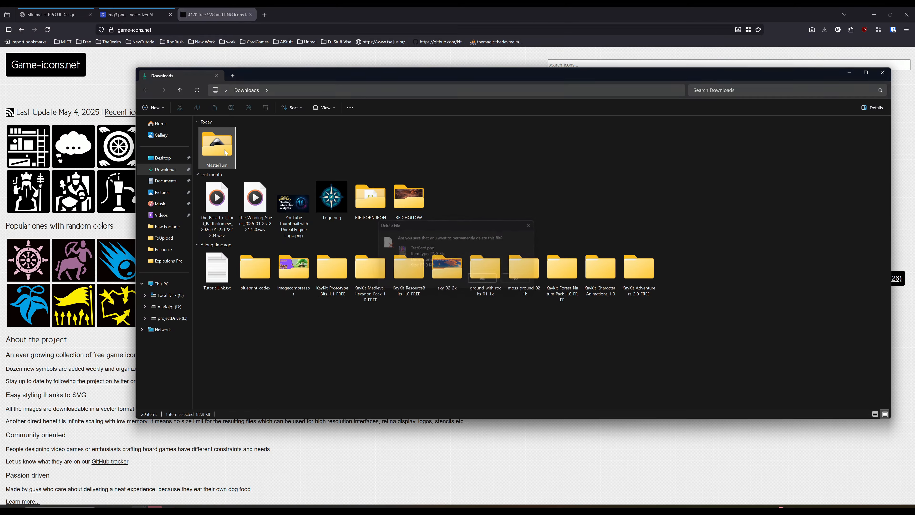
pyautogui.click(116, 80)
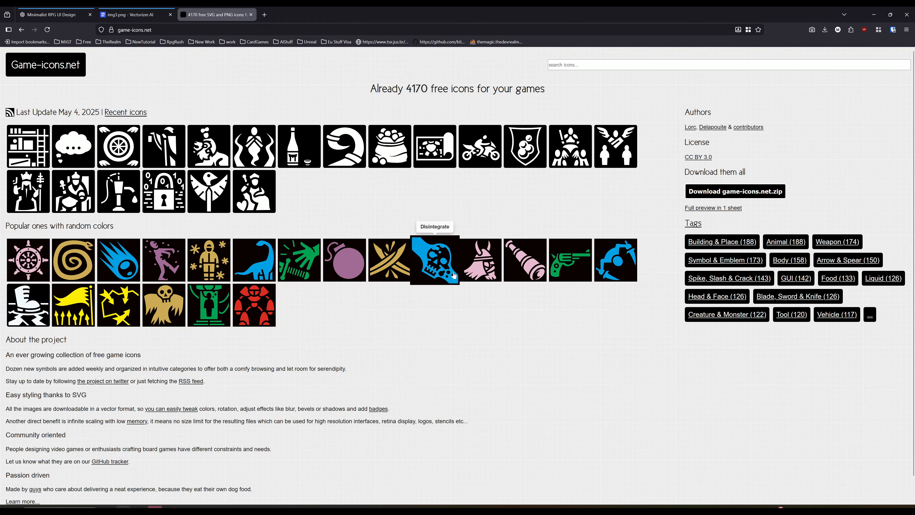
pyautogui.moveTo(532, 14); pyautogui.dragTo(914, 137)
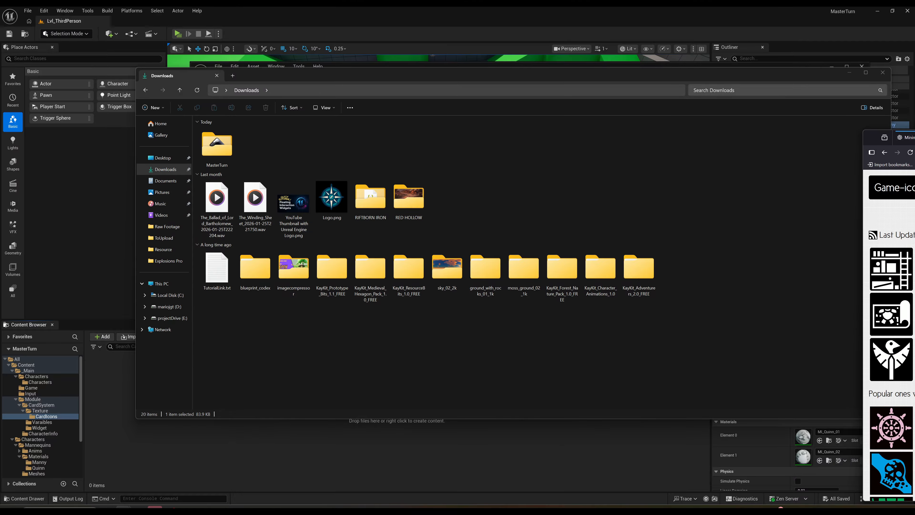
# Add a row named Swrod to the DT_CardList data table and set its Name value to sword
pyautogui.click(882, 72)
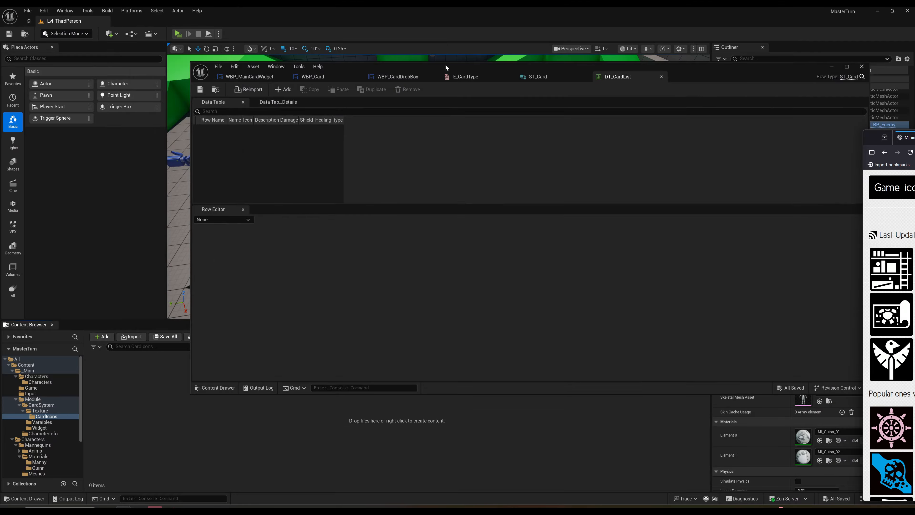
pyautogui.doubleClick(445, 68)
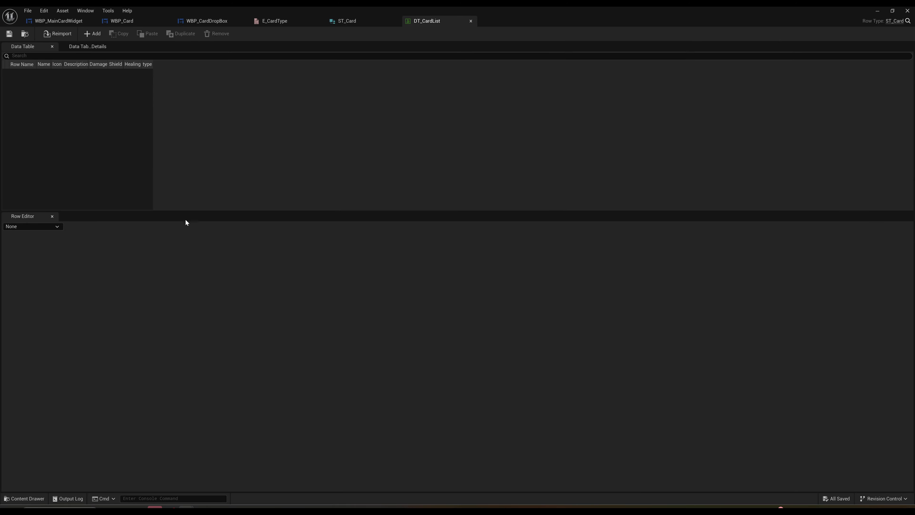
pyautogui.click(95, 35)
pyautogui.doubleClick(22, 74)
pyautogui.write('Swrod')
pyautogui.press('Return')
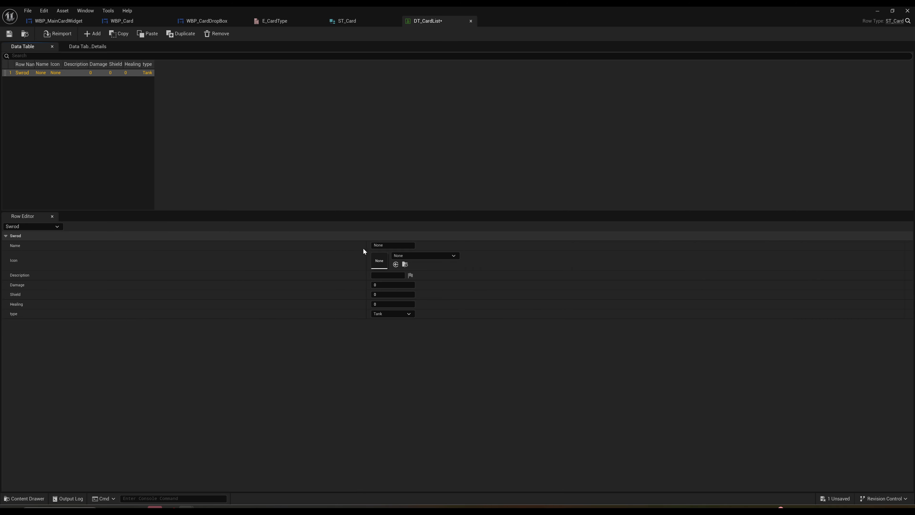
pyautogui.click(383, 246)
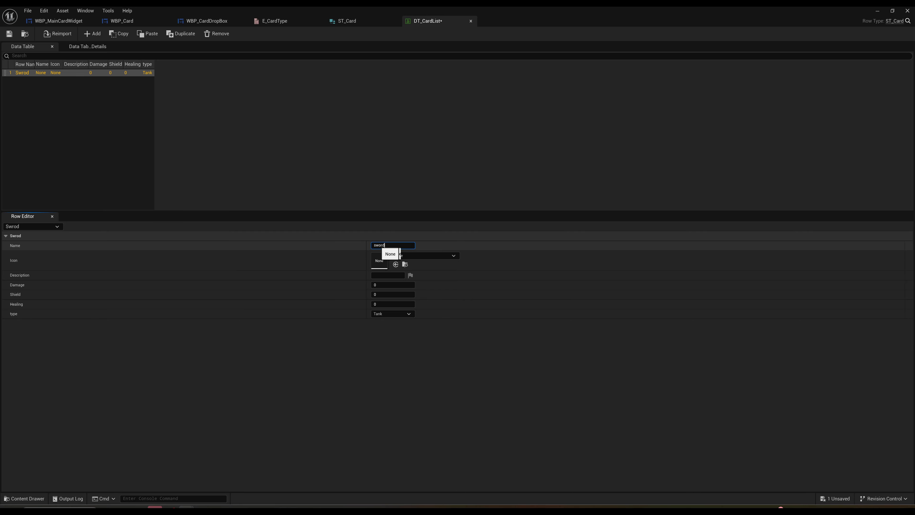
pyautogui.press('Return')
# Switch to the Firefox browser, search game-icons.net for sword and show the Blade, Sword & Knife icons
pyautogui.hotkey('alt', 'Tab')
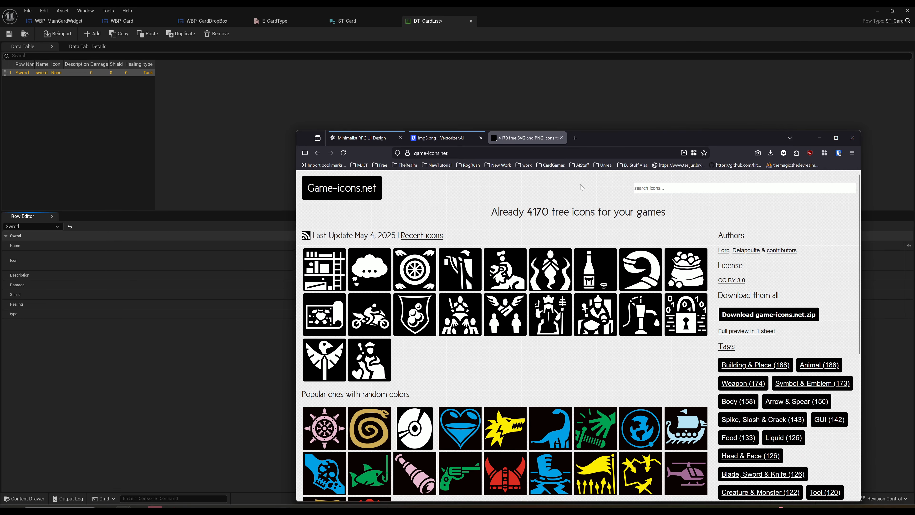
pyautogui.click(667, 187)
pyautogui.write('sword')
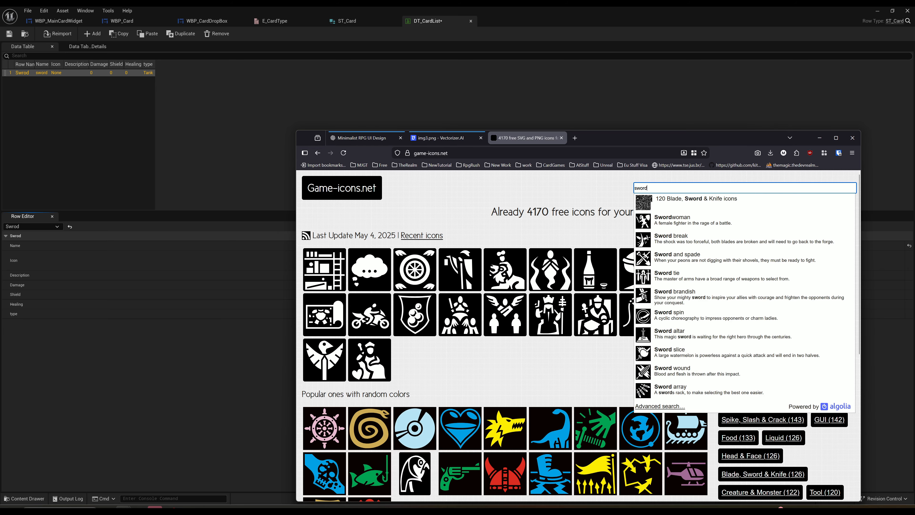
pyautogui.click(697, 199)
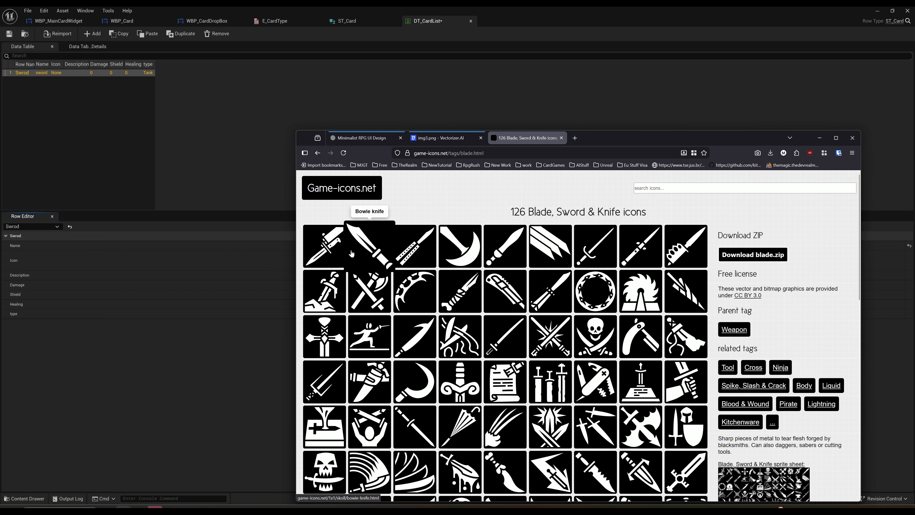
# Open the Diamond hilt icon, reset its background and download it as a PNG
pyautogui.click(325, 337)
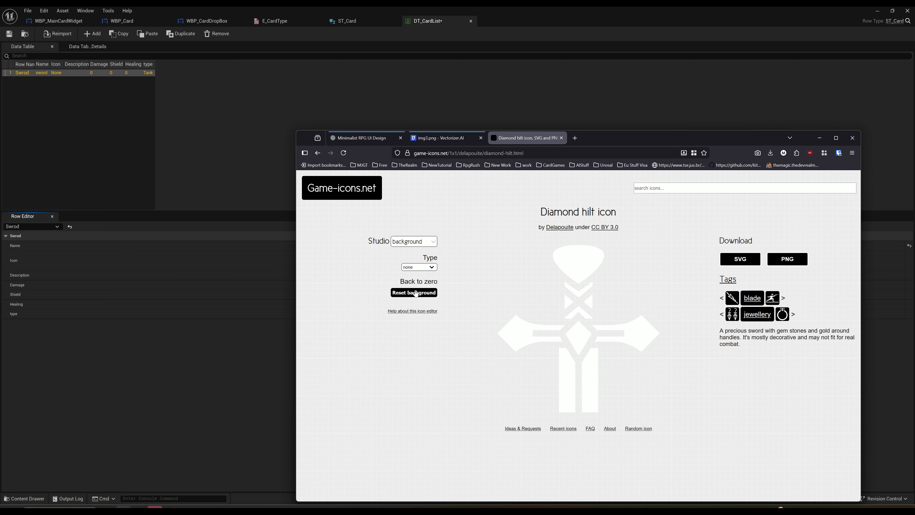
pyautogui.click(416, 293)
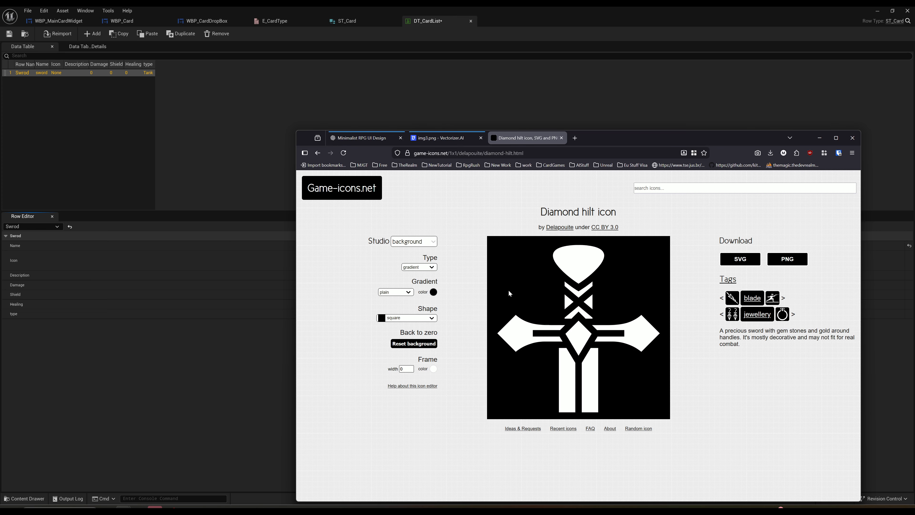
pyautogui.click(787, 259)
# Rename diamond-hilt.png to T_diamond-hilt.png in the Downloads folder using File Explorer
pyautogui.press('super+e')
pyautogui.click(184, 181)
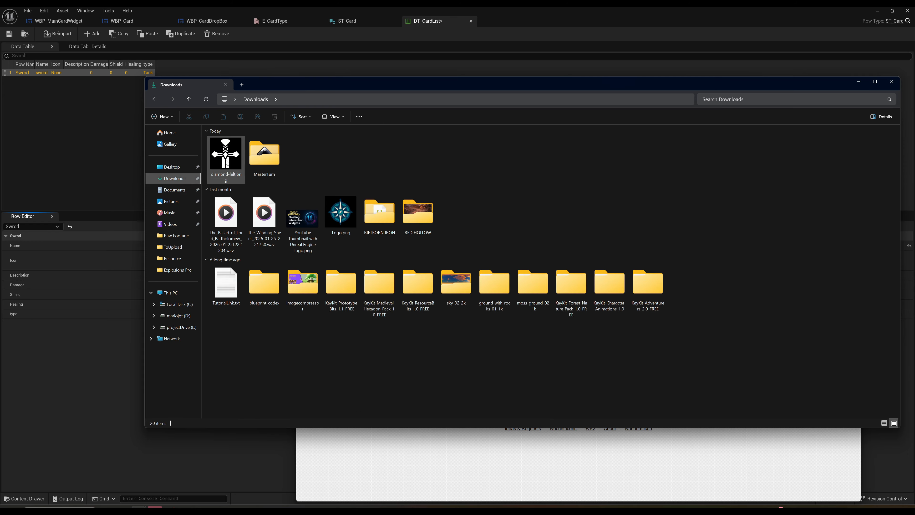
pyautogui.click(227, 163)
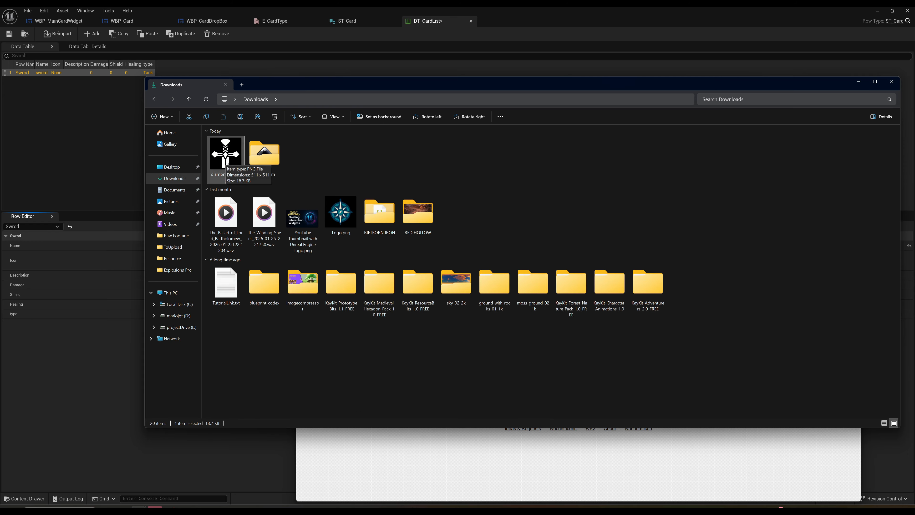
pyautogui.press('F2')
pyautogui.write('T_')
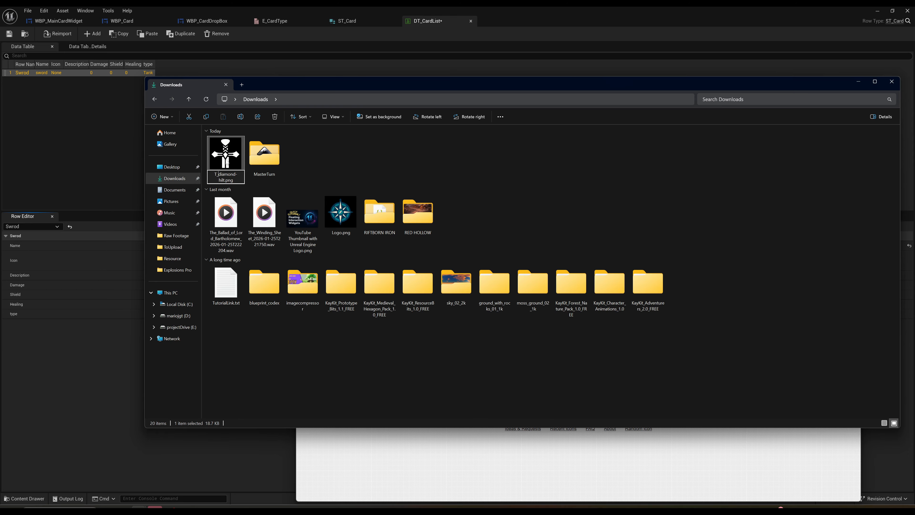
pyautogui.press('Return')
# Import T_diamond-hilt.png from the Downloads folder into the CardIcons folder in Unreal Editor
pyautogui.moveTo(416, 88); pyautogui.dragTo(914, 139)
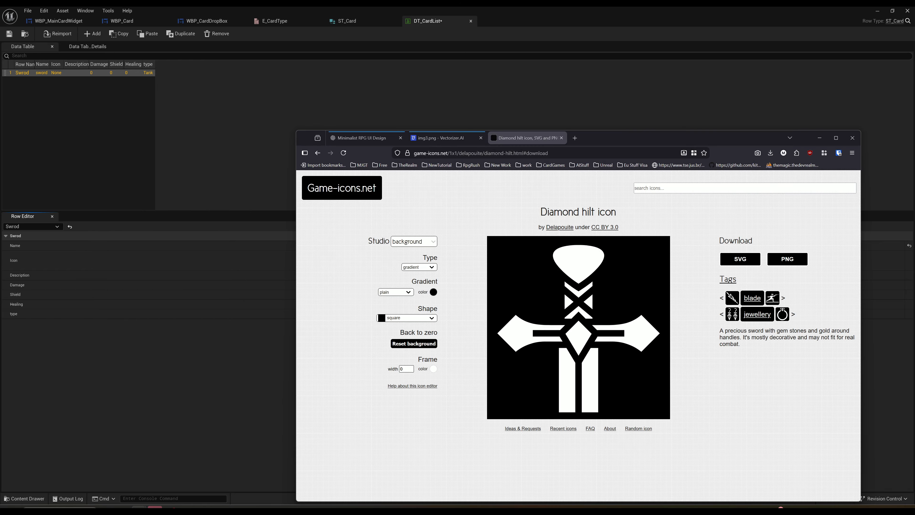
pyautogui.moveTo(138, 507)
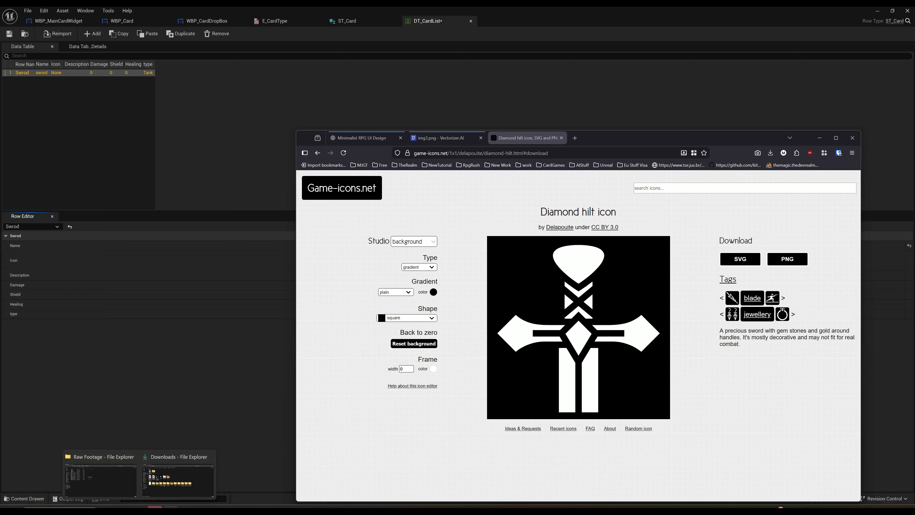
pyautogui.moveTo(534, 11); pyautogui.dragTo(590, 55)
pyautogui.moveTo(914, 289); pyautogui.dragTo(163, 391)
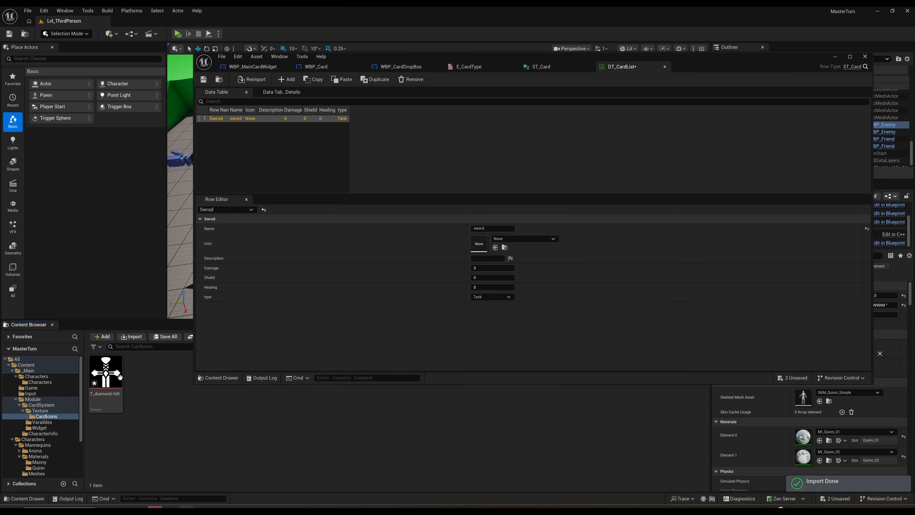
# Assign the T_diamond-hilt texture as the Swrod row's Icon and save all modified assets
pyautogui.click(496, 248)
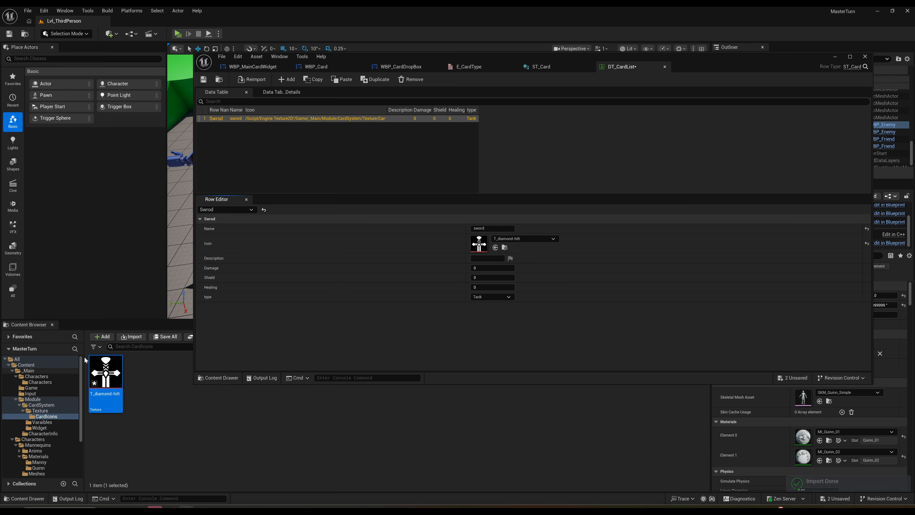
pyautogui.click(154, 337)
pyautogui.click(514, 339)
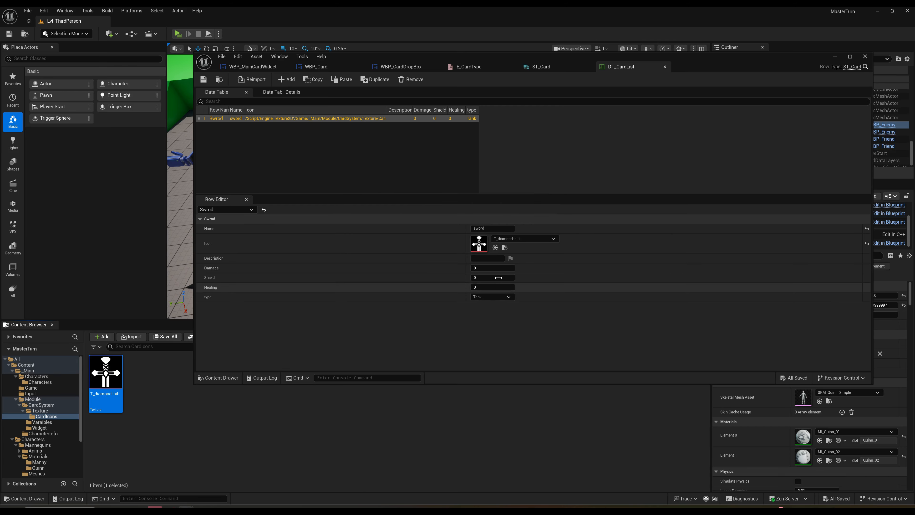
# Set the Swrod row's Description to "Does damage"
pyautogui.click(487, 258)
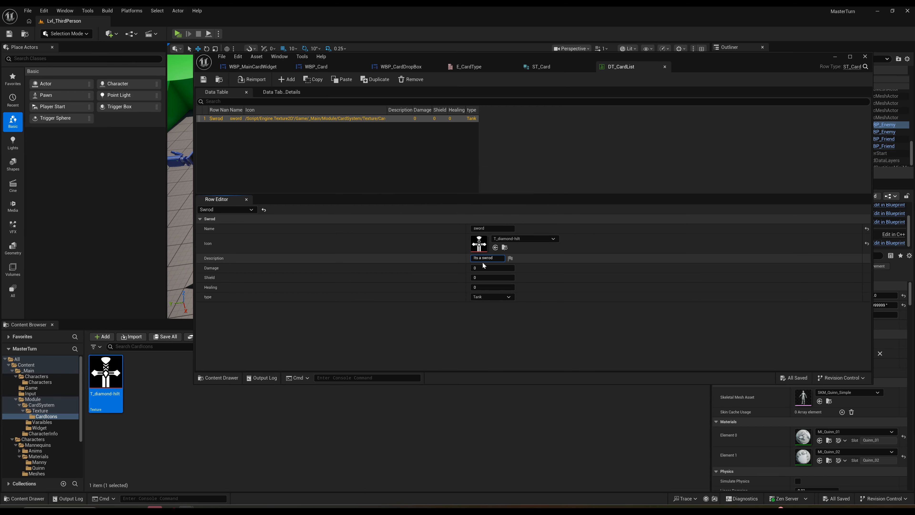
pyautogui.write('DOes damage')
pyautogui.press('Return')
pyautogui.doubleClick(478, 258)
pyautogui.write('Does')
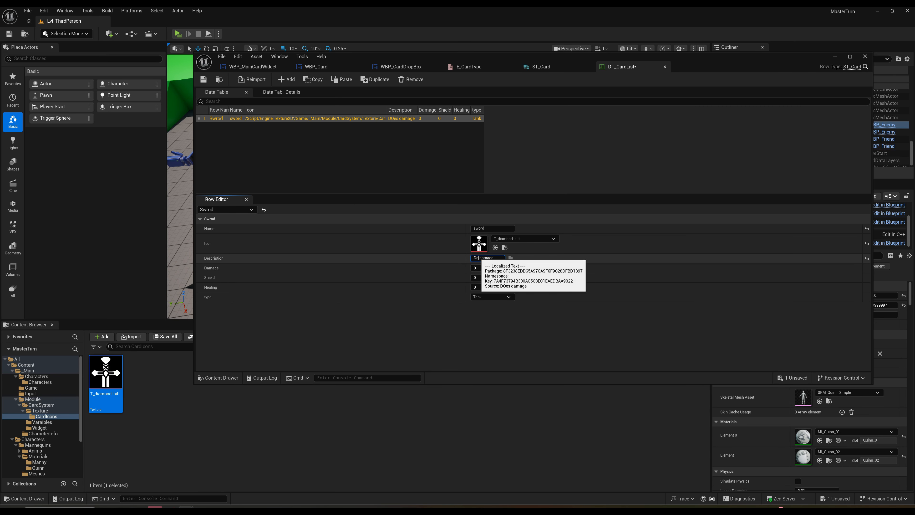
pyautogui.press('Return')
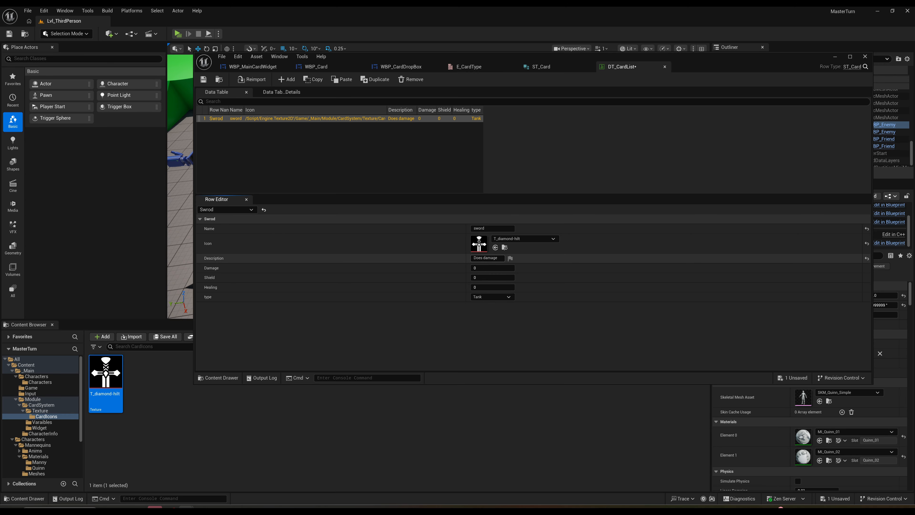
# Set the Swrod row's Damage to 2
pyautogui.click(481, 269)
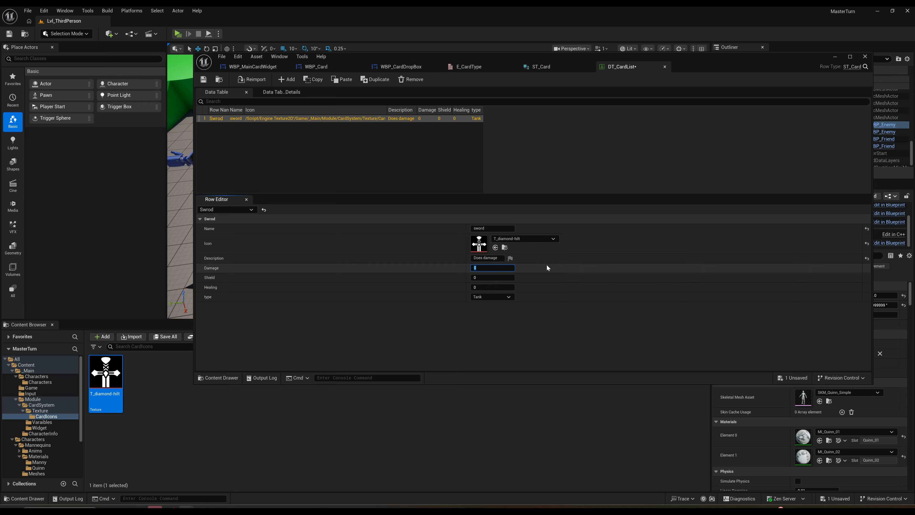
pyautogui.press('Tab')
pyautogui.press('Tab')
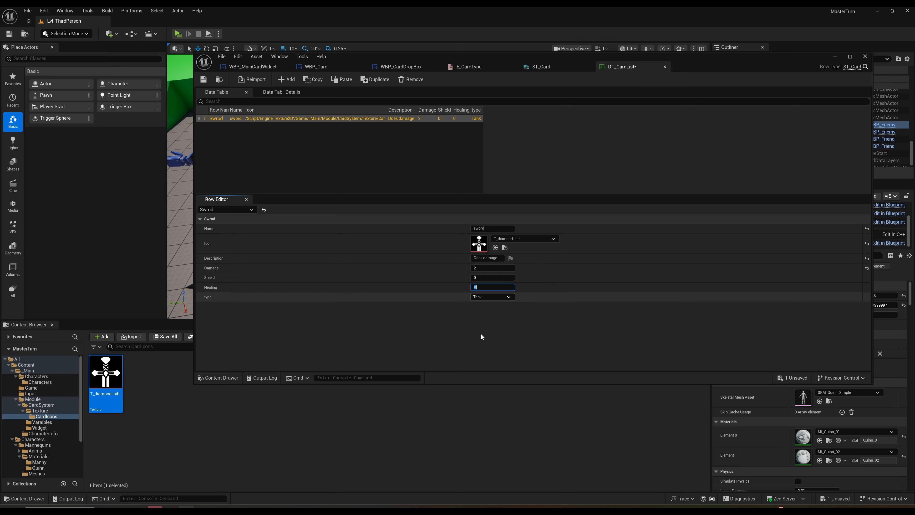
# Save the data table and duplicate the Swrod row
pyautogui.click(201, 81)
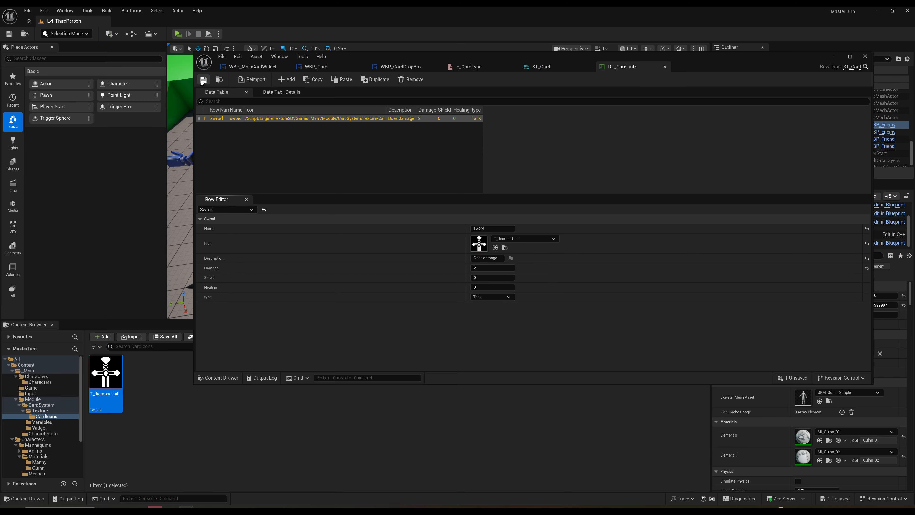
pyautogui.rightClick(215, 120)
pyautogui.click(241, 172)
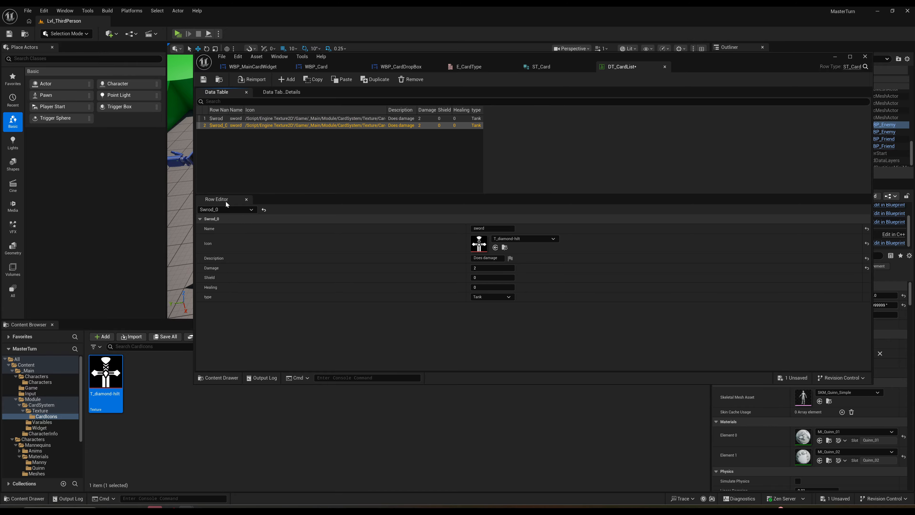
# Switch to the Firefox browser, find the Shield icon on game-icons.net and download it as a PNG
pyautogui.moveTo(123, 507)
pyautogui.click(85, 474)
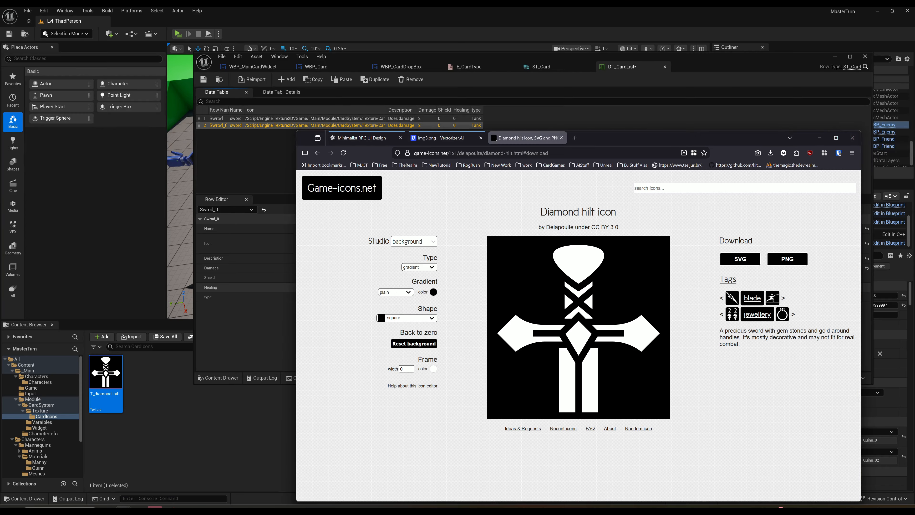
pyautogui.click(667, 188)
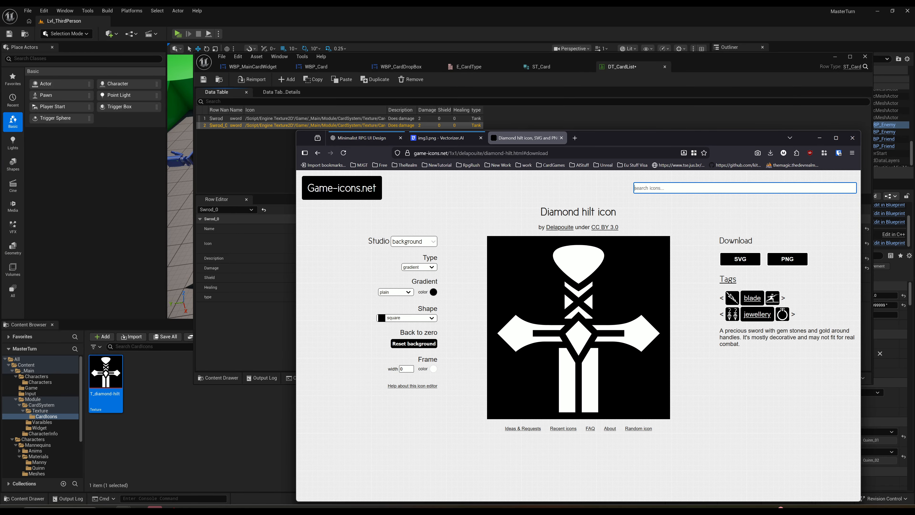
pyautogui.write('shiwld')
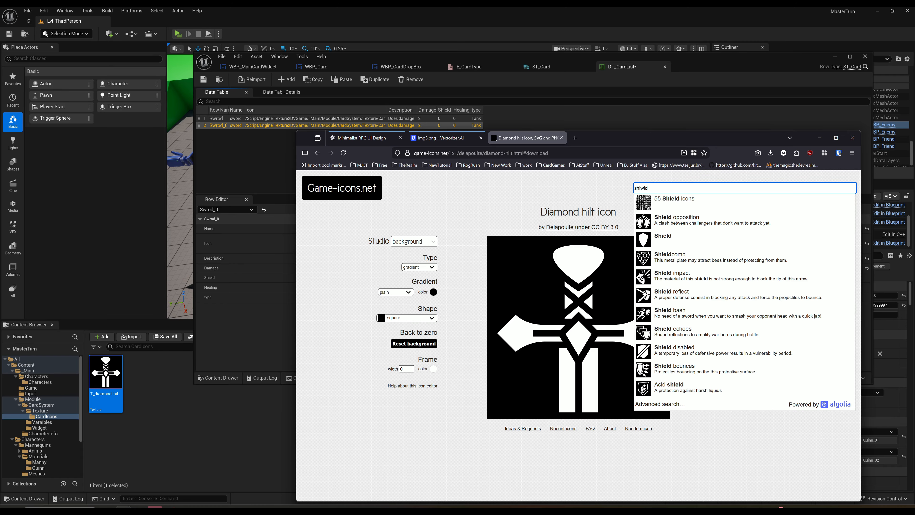
pyautogui.click(663, 237)
pyautogui.click(788, 258)
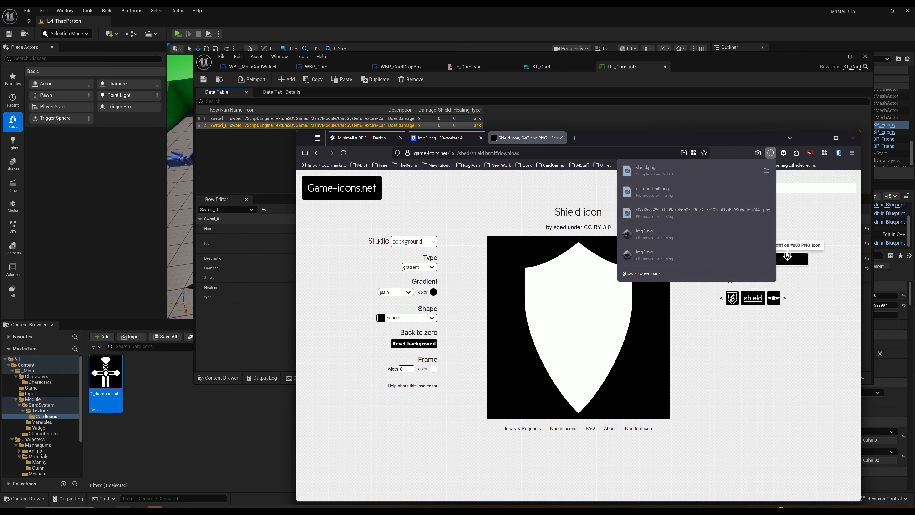
# Import the downloaded shield.png into the CardIcons folder and assign it as the duplicated row's Icon
pyautogui.moveTo(646, 169); pyautogui.dragTo(165, 417)
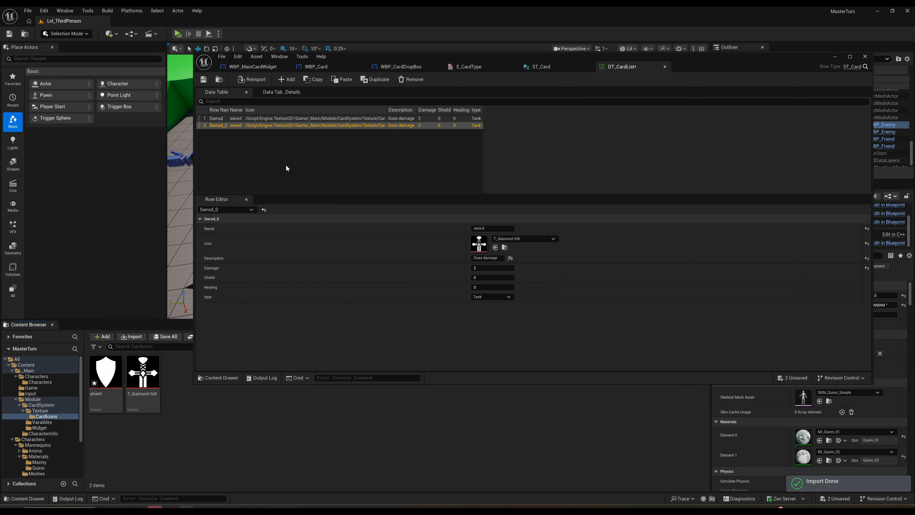
pyautogui.moveTo(105, 375); pyautogui.dragTo(478, 246)
# Set the duplicated row's Name value to shield and rename the row itself to shield
pyautogui.click(485, 228)
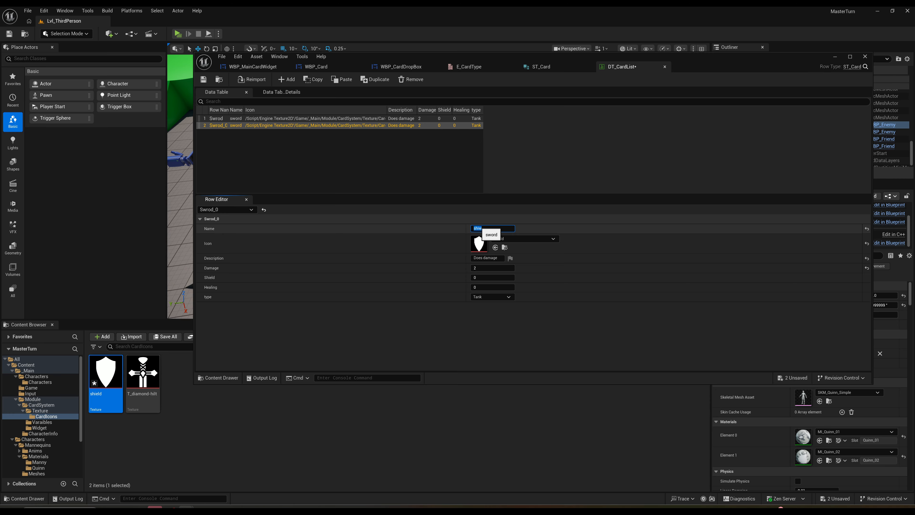
pyautogui.write('shiwld')
pyautogui.press('Return')
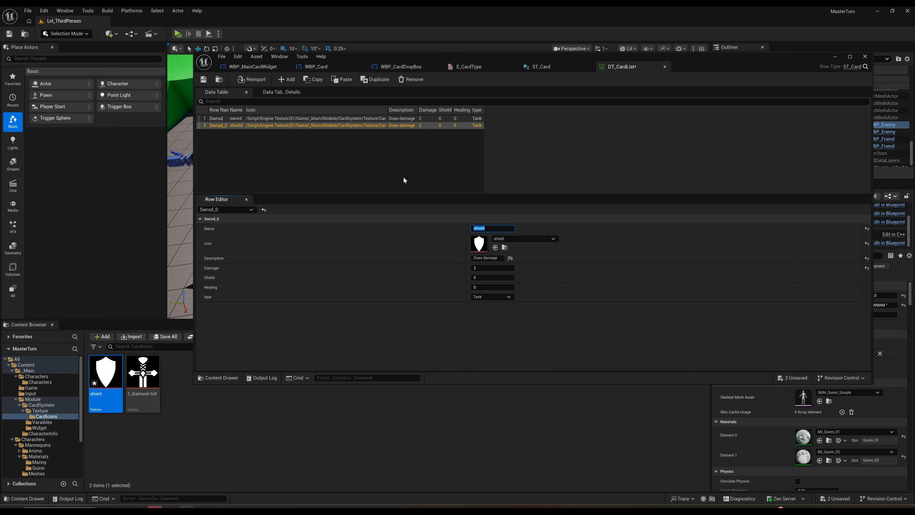
pyautogui.write('shield')
pyautogui.press('Return')
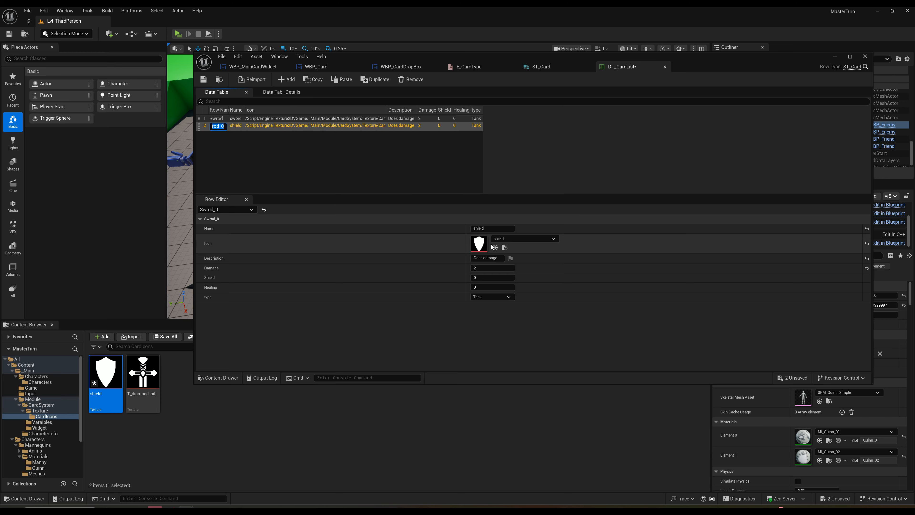
pyautogui.doubleClick(216, 125)
pyautogui.write('shield')
pyautogui.press('Return')
# Set the shield row's Description to "Black attacks"
pyautogui.click(499, 258)
pyautogui.write('Black')
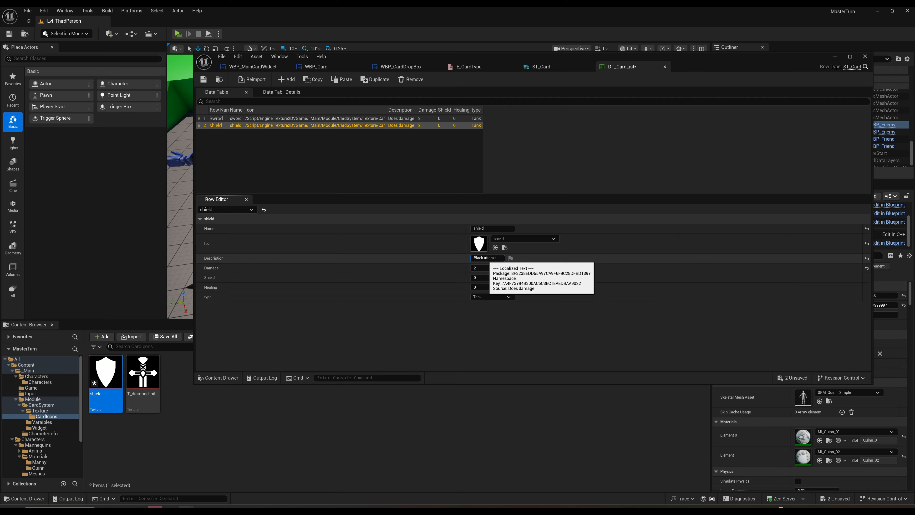
pyautogui.press('Return')
# Set the shield row's Damage to 0 and Shield to 2, and save the data table
pyautogui.click(492, 268)
pyautogui.write('0')
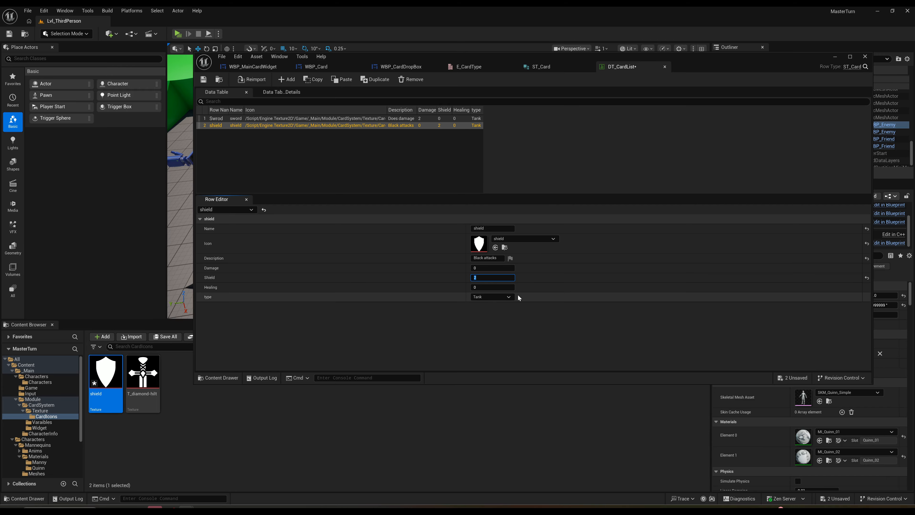
pyautogui.click(203, 79)
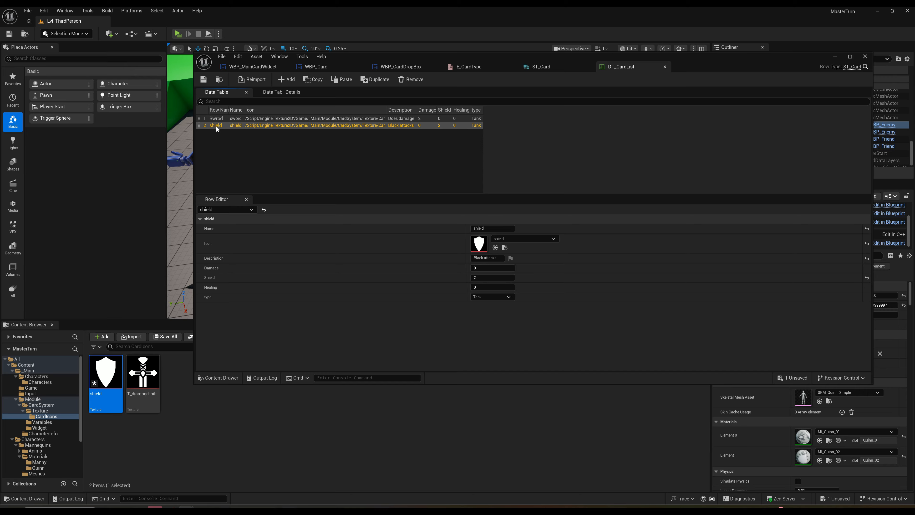
# Duplicate the sword card's row in the DT_CardList data table
pyautogui.doubleClick(217, 119)
pyautogui.rightClick(217, 119)
pyautogui.click(283, 118)
pyautogui.rightClick(284, 118)
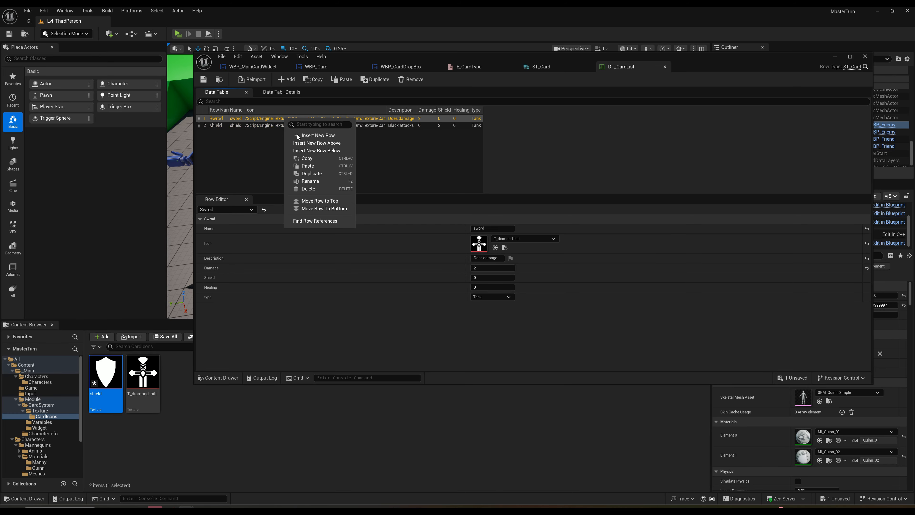
pyautogui.click(288, 173)
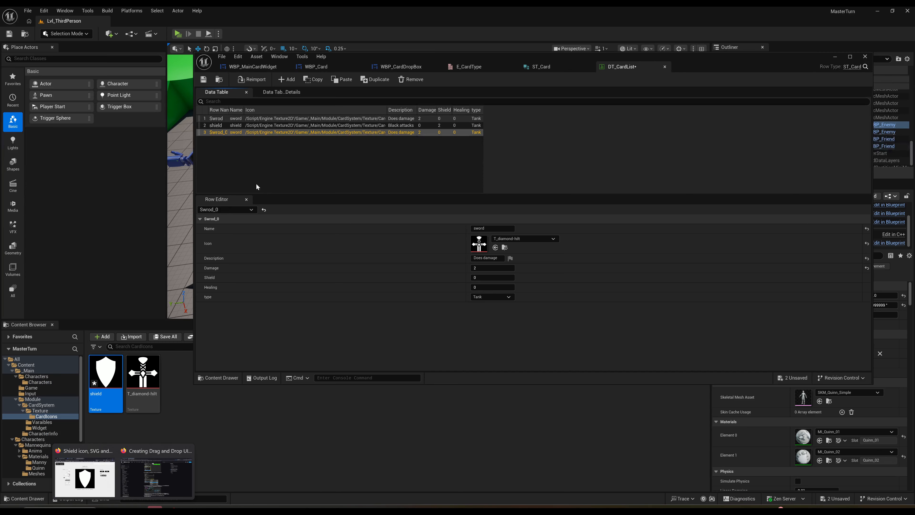
# Rename the duplicated sword row to dagger and set its Name value to dagger
pyautogui.doubleClick(219, 133)
pyautogui.write('dagger')
pyautogui.press('Return')
pyautogui.doubleClick(219, 132)
pyautogui.hotkey('ctrl', 'c')
pyautogui.click(484, 229)
pyautogui.hotkey('ctrl', 'v')
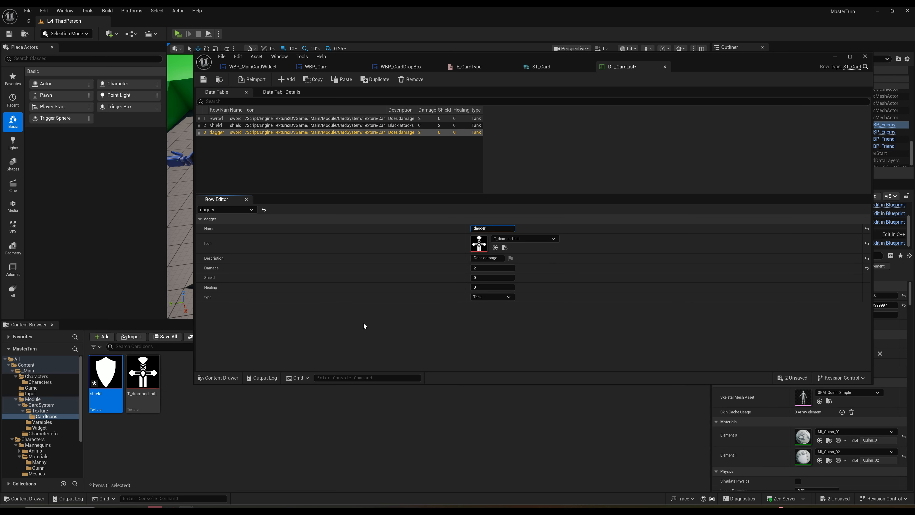
# Switch to Game-icons.net in the browser, search for dagger, and download the Bowie knife icon from the blade category as PNG
pyautogui.moveTo(123, 506)
pyautogui.click(85, 476)
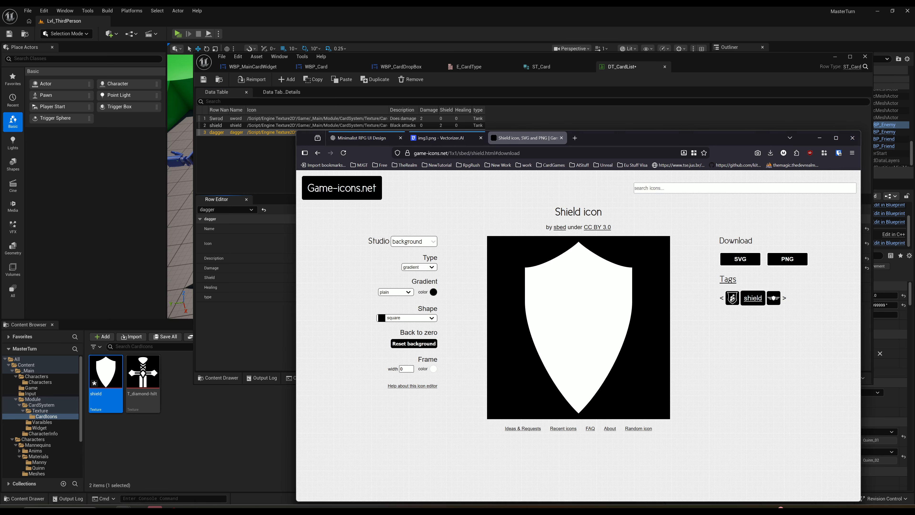
pyautogui.click(684, 188)
pyautogui.write('dagger')
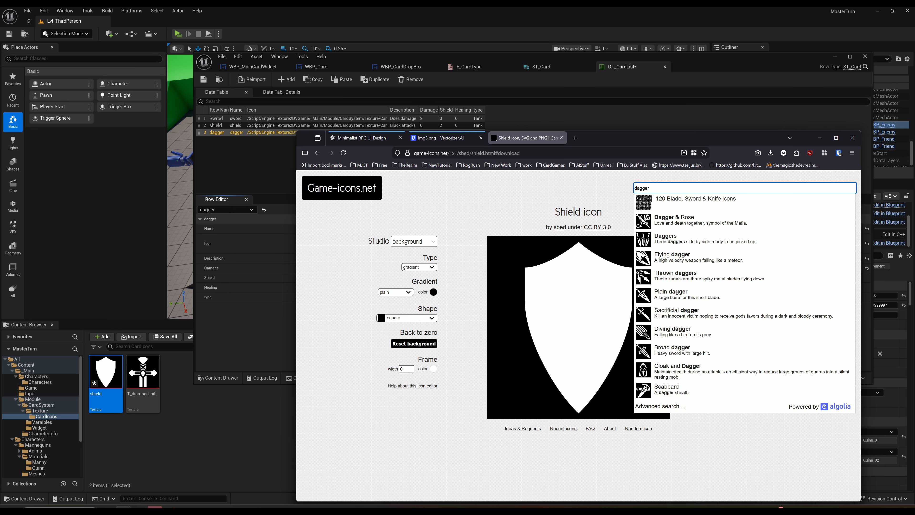
pyautogui.press('Down')
pyautogui.press('Down')
pyautogui.press('Up')
pyautogui.press('Return')
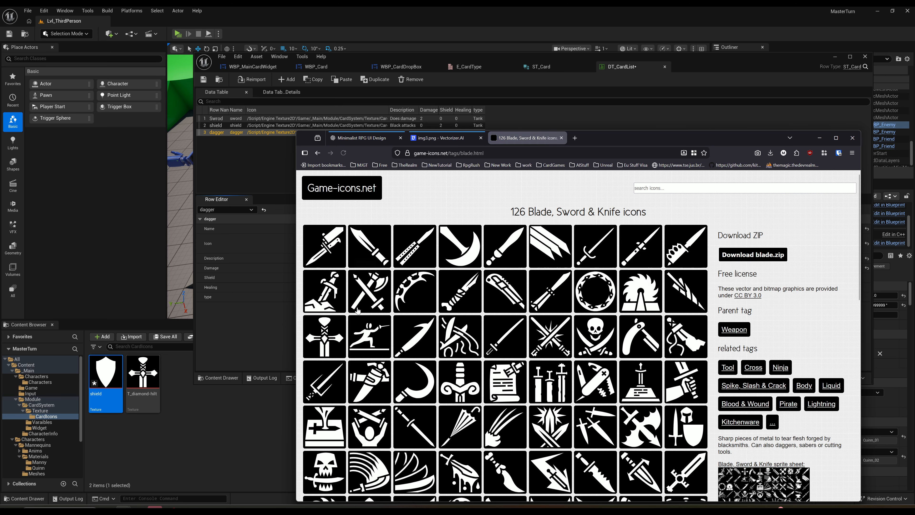
pyautogui.click(352, 242)
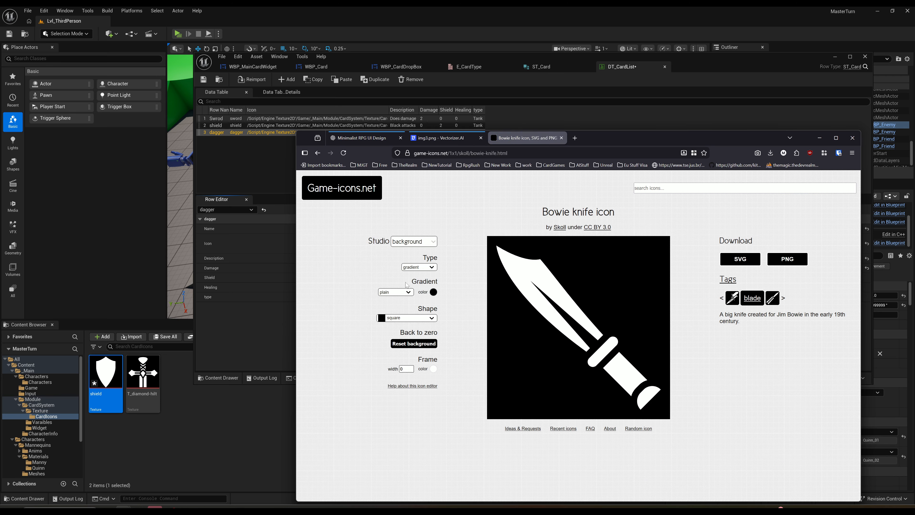
pyautogui.click(788, 259)
# Import the downloaded bowie-knife image into the CardIcons folder, assign it as the dagger row's Icon, and save all assets
pyautogui.moveTo(685, 168); pyautogui.dragTo(8, 423)
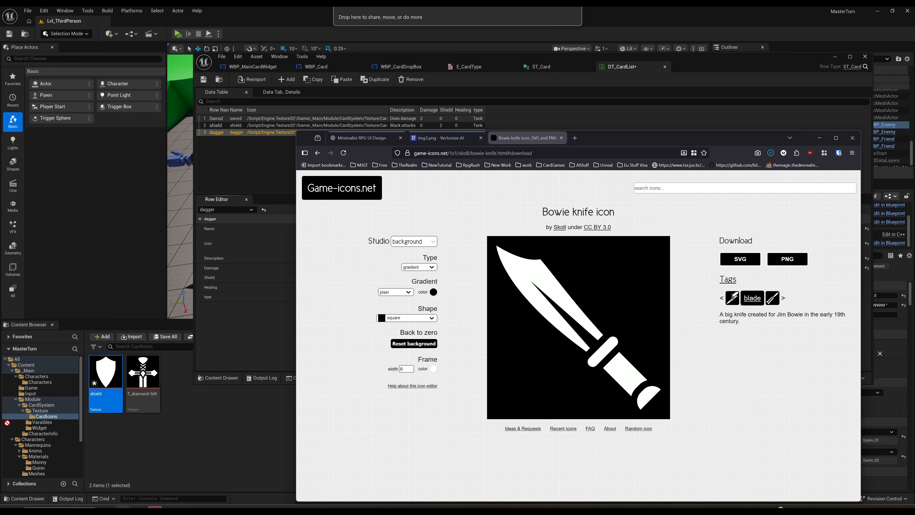
pyautogui.moveTo(188, 434); pyautogui.dragTo(218, 432)
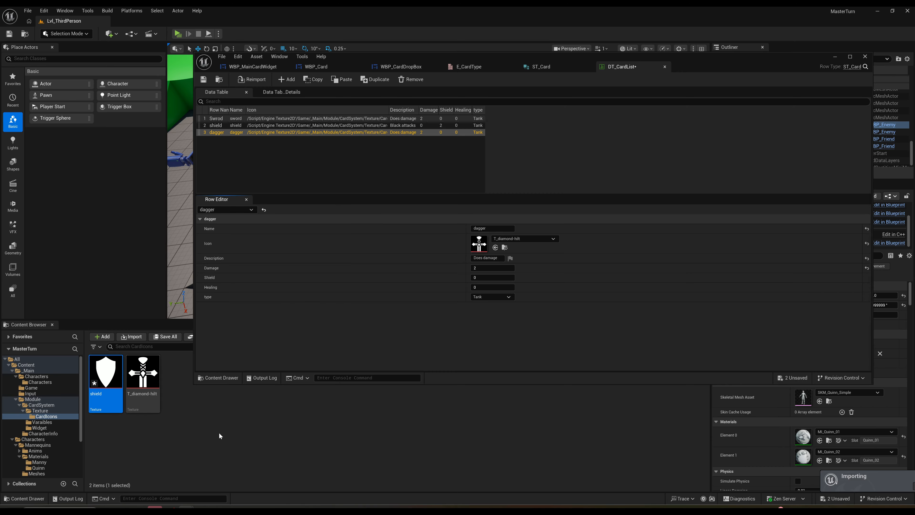
pyautogui.moveTo(110, 390); pyautogui.dragTo(481, 244)
pyautogui.click(165, 337)
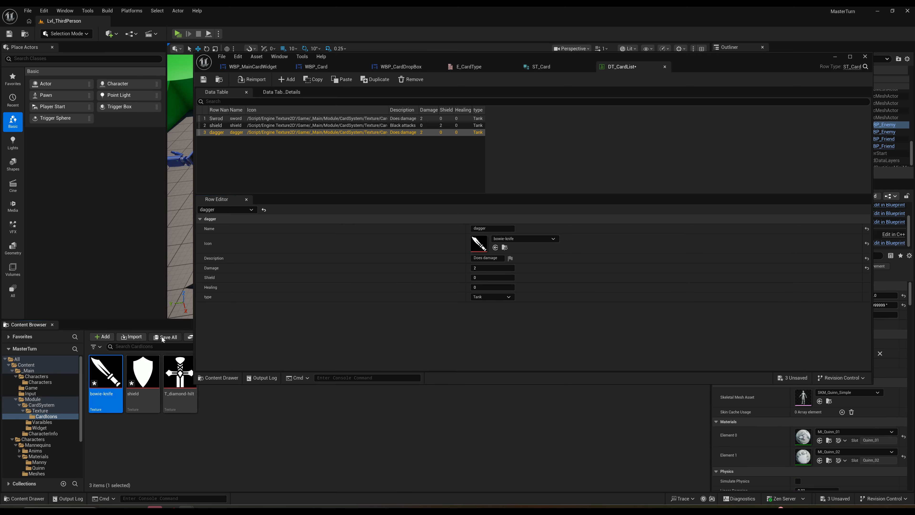
pyautogui.click(514, 339)
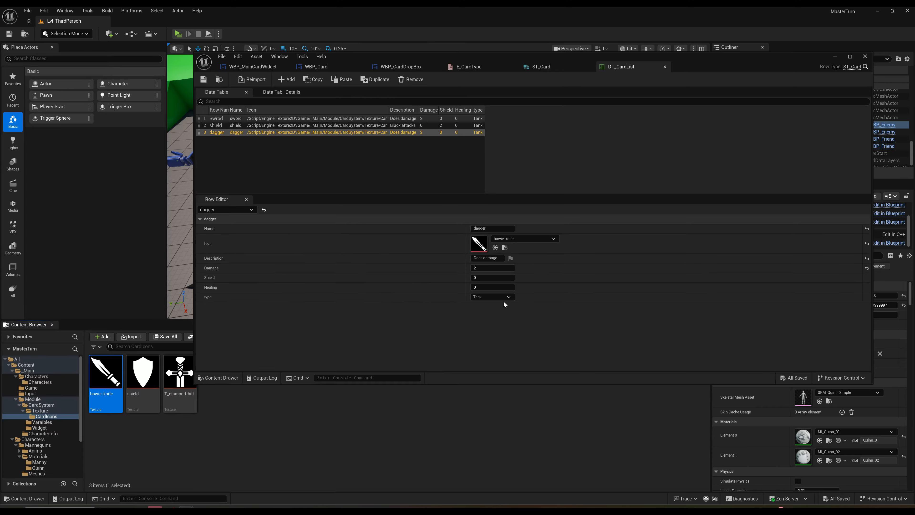
# Set the dagger row's Damage to 5 and type to Fighter, and duplicate the row
pyautogui.click(493, 267)
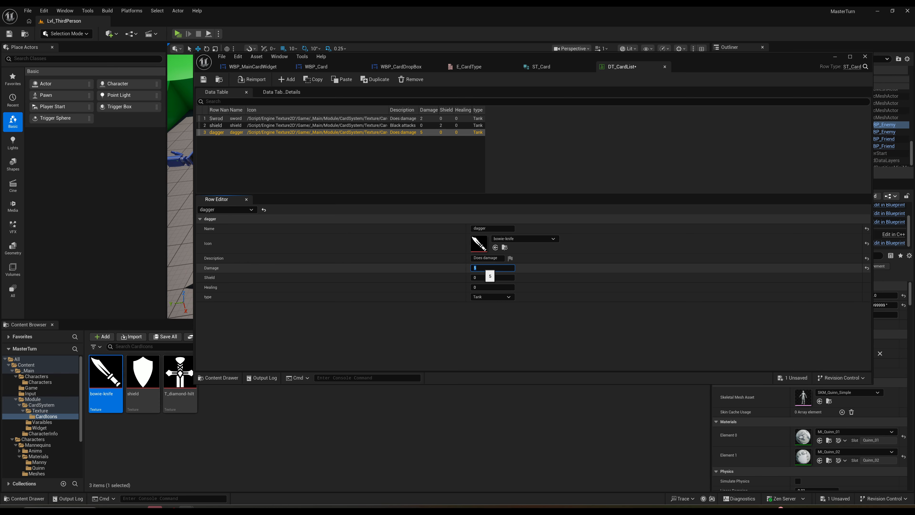
pyautogui.click(485, 297)
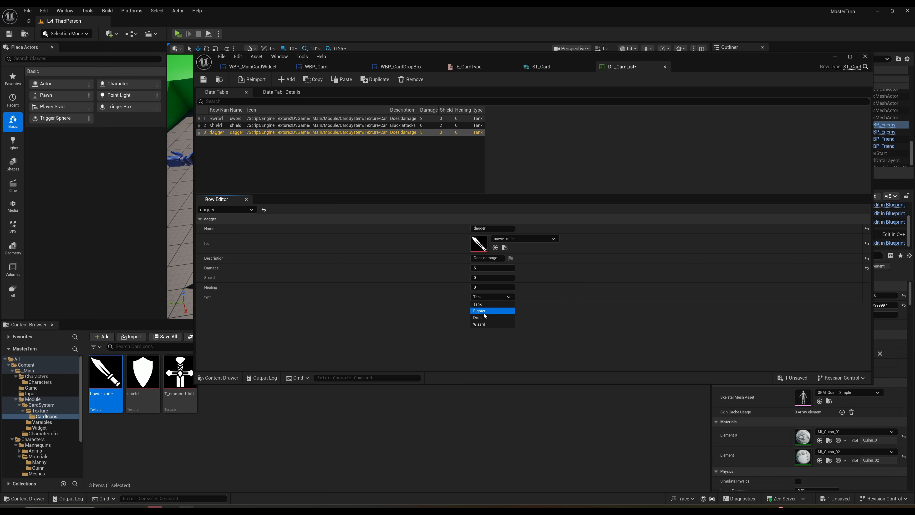
pyautogui.click(479, 311)
pyautogui.rightClick(218, 132)
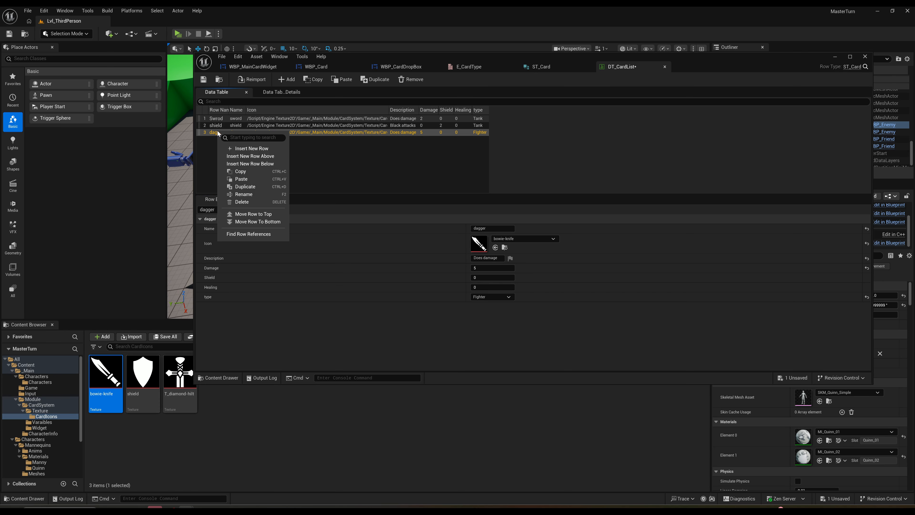
pyautogui.click(246, 187)
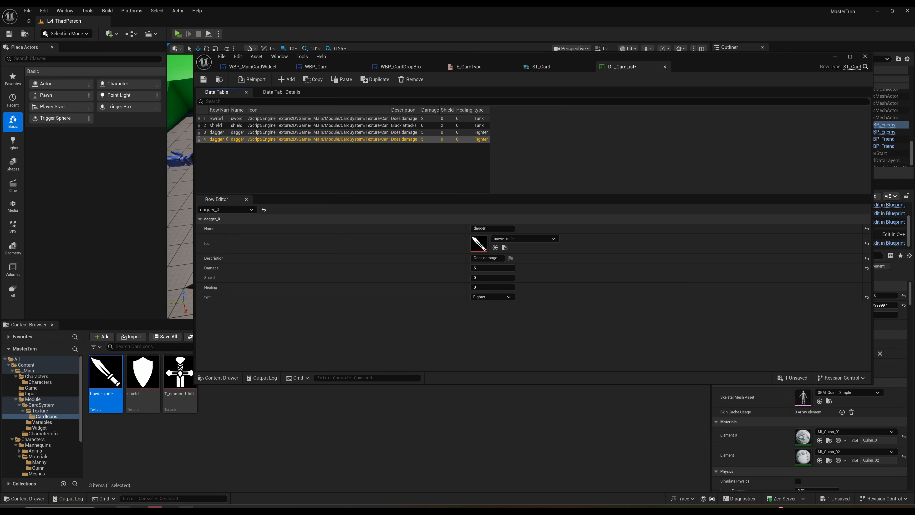
# Switch to Game-icons.net in the browser, search for poison icons, and open the Nuclear icon's page
pyautogui.moveTo(124, 507)
pyautogui.click(101, 483)
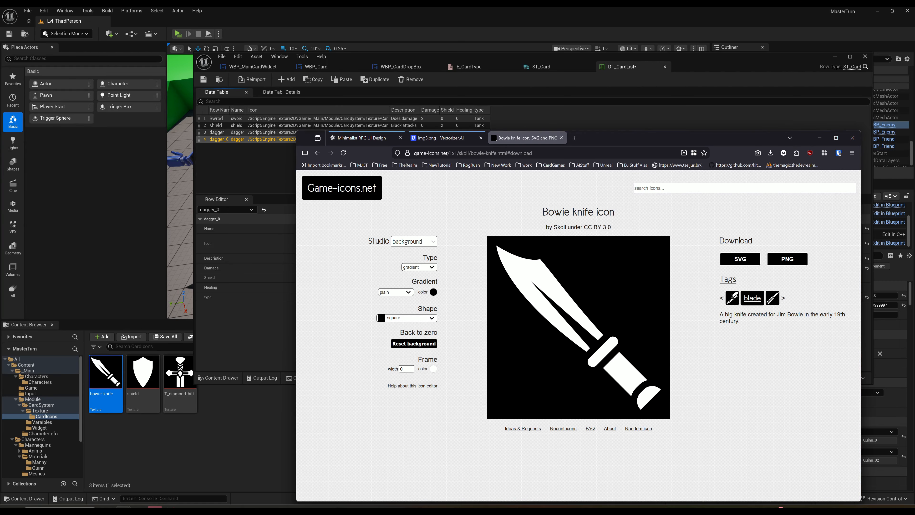
pyautogui.click(379, 187)
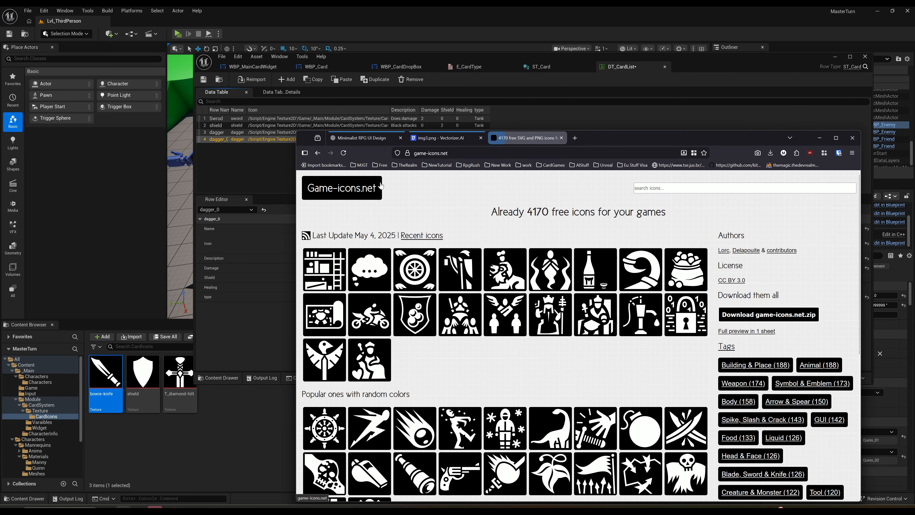
pyautogui.click(670, 188)
pyautogui.write('poson')
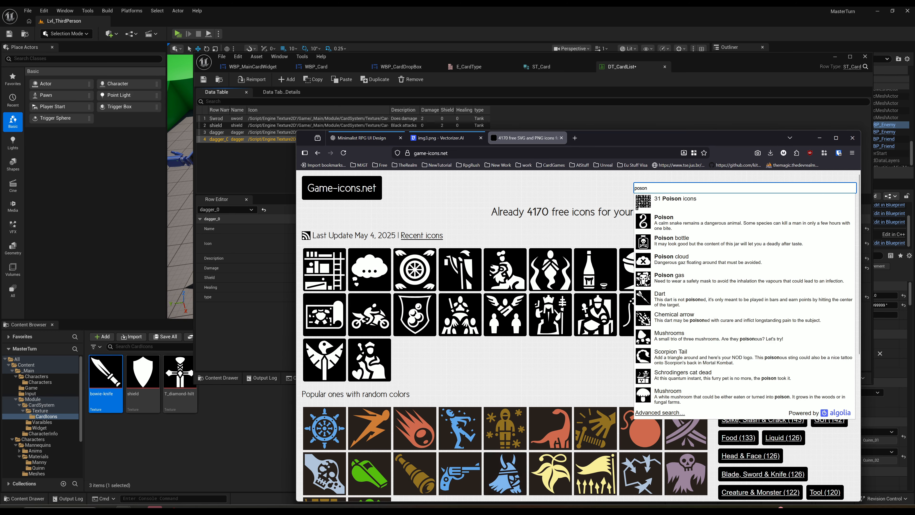
pyautogui.click(670, 200)
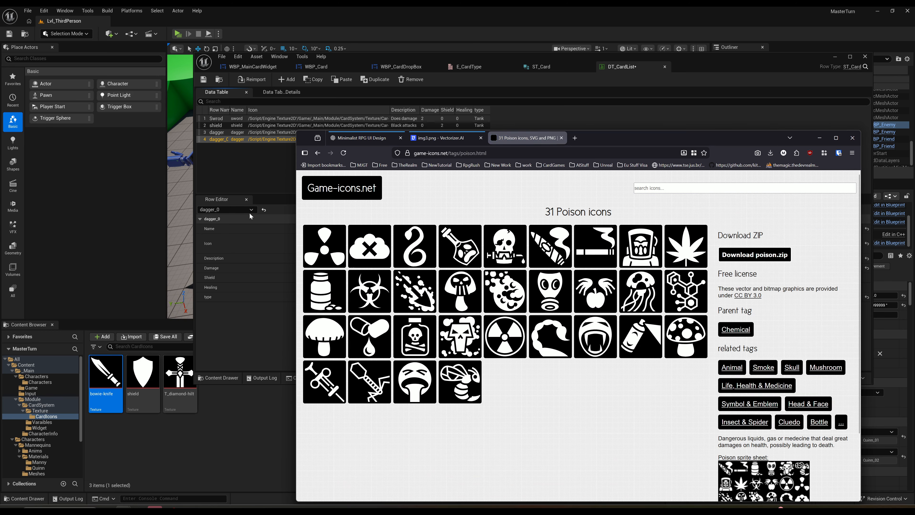
pyautogui.click(331, 251)
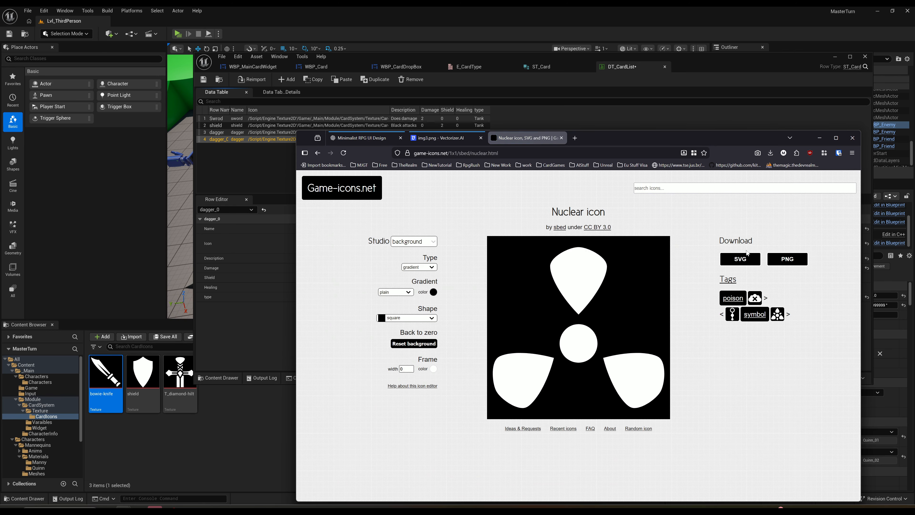
# Bring the Nuclear icon's PNG into the CardIcons folder and assign it as the duplicated dagger row's Icon
pyautogui.click(787, 259)
pyautogui.moveTo(232, 405); pyautogui.dragTo(238, 447)
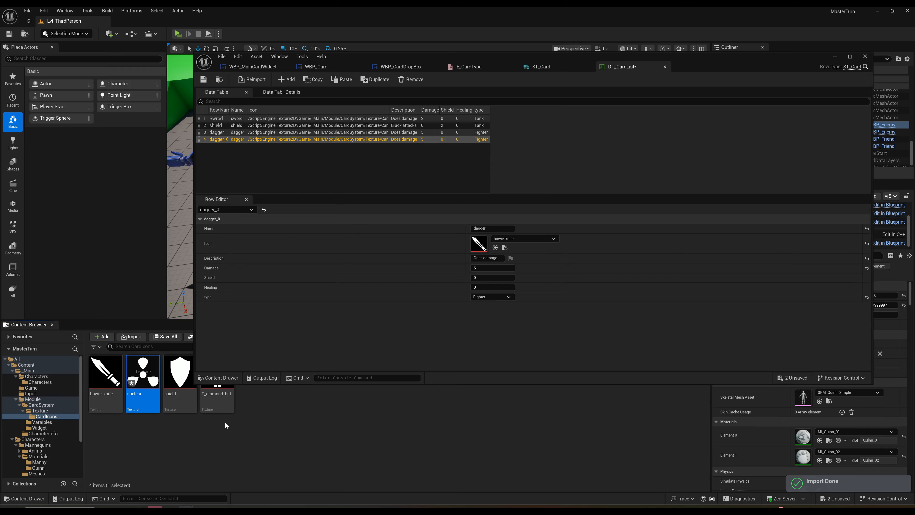
pyautogui.click(496, 247)
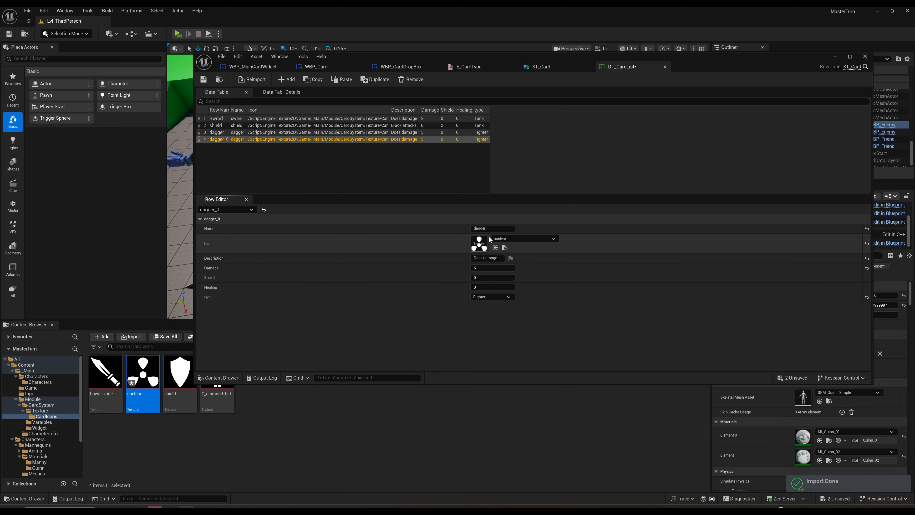
# Set the duplicated dagger row's Name value to poison, save the data table, and rename the row itself to poison
pyautogui.click(485, 228)
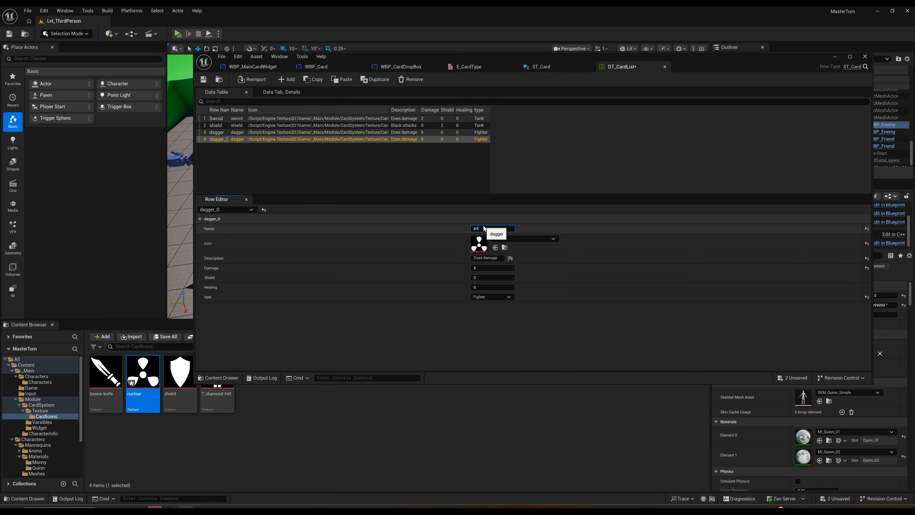
pyautogui.write('poison')
pyautogui.press('Return')
pyautogui.hotkey('ctrl', 'c')
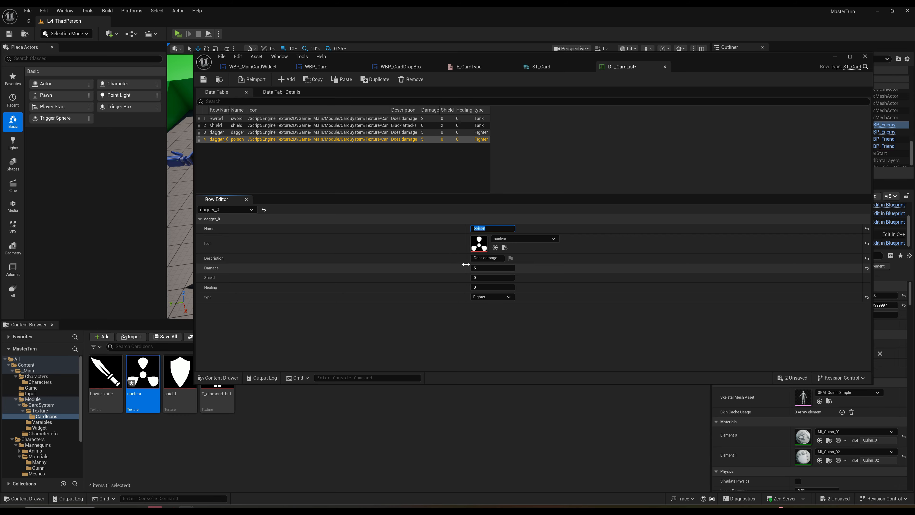
pyautogui.click(480, 268)
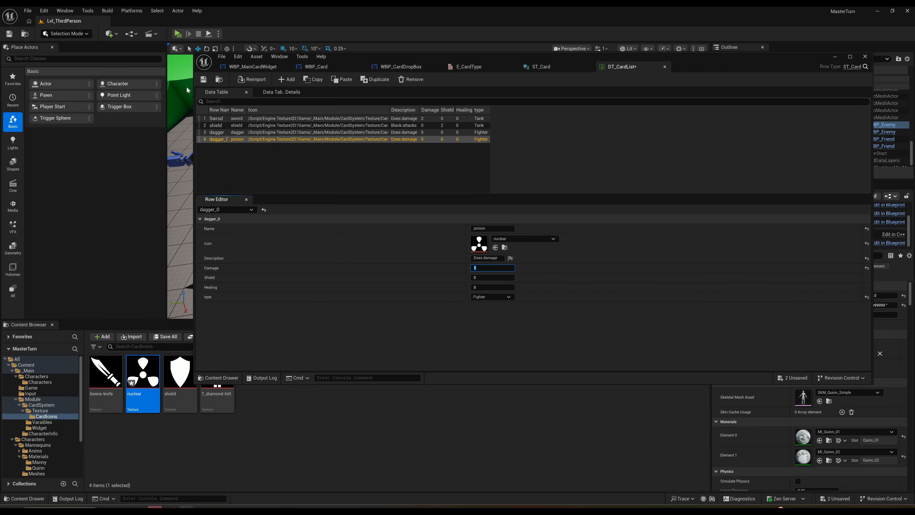
pyautogui.click(202, 83)
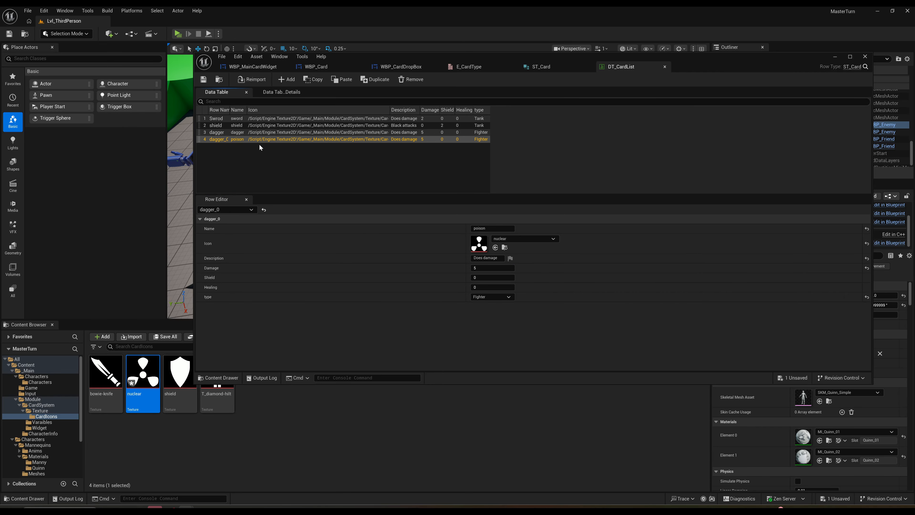
pyautogui.doubleClick(215, 142)
pyautogui.hotkey('ctrl', 'v')
pyautogui.click(300, 169)
# Duplicate the poison row and set the copy's row name and Name value to healing
pyautogui.rightClick(235, 145)
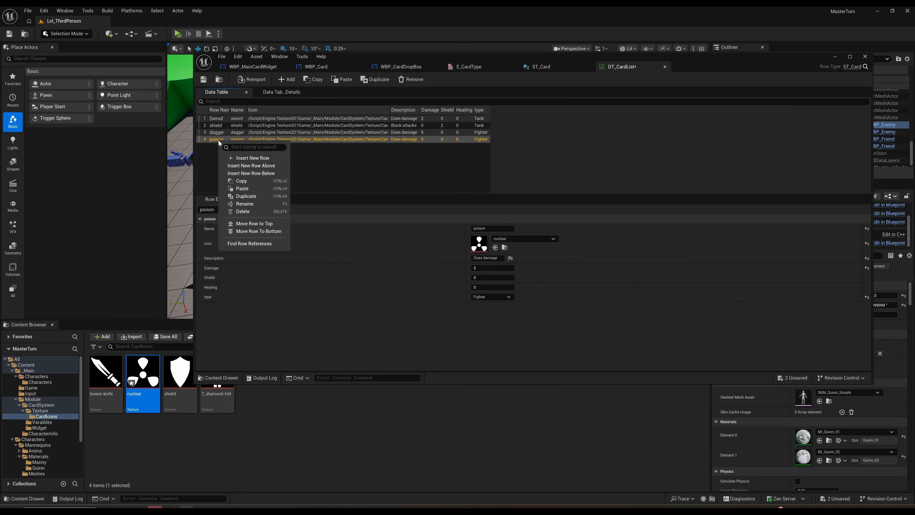
pyautogui.click(246, 196)
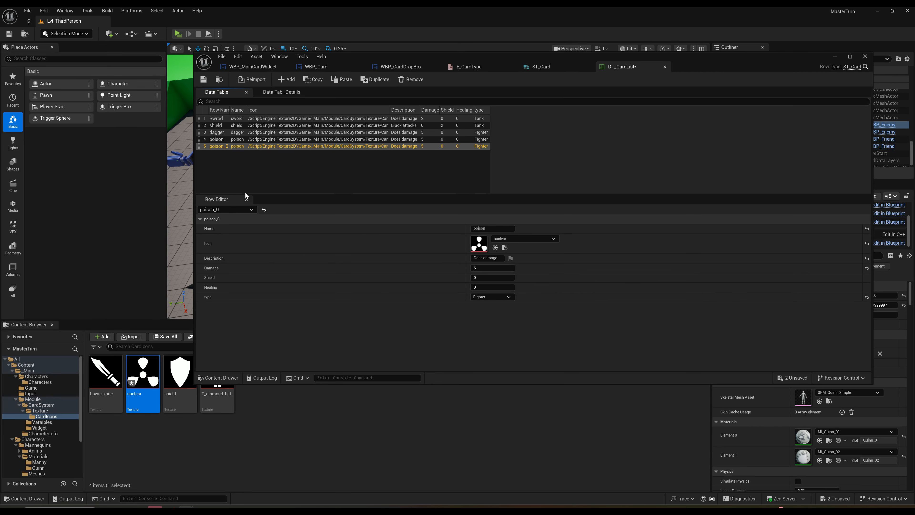
pyautogui.doubleClick(219, 146)
pyautogui.write('h')
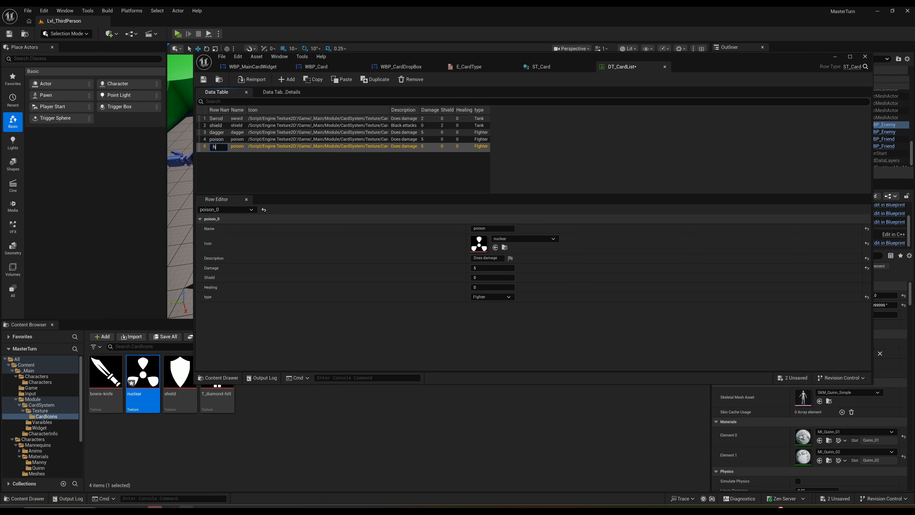
pyautogui.write('ealing')
pyautogui.press('Return')
pyautogui.click(491, 227)
pyautogui.write('healing')
pyautogui.press('Return')
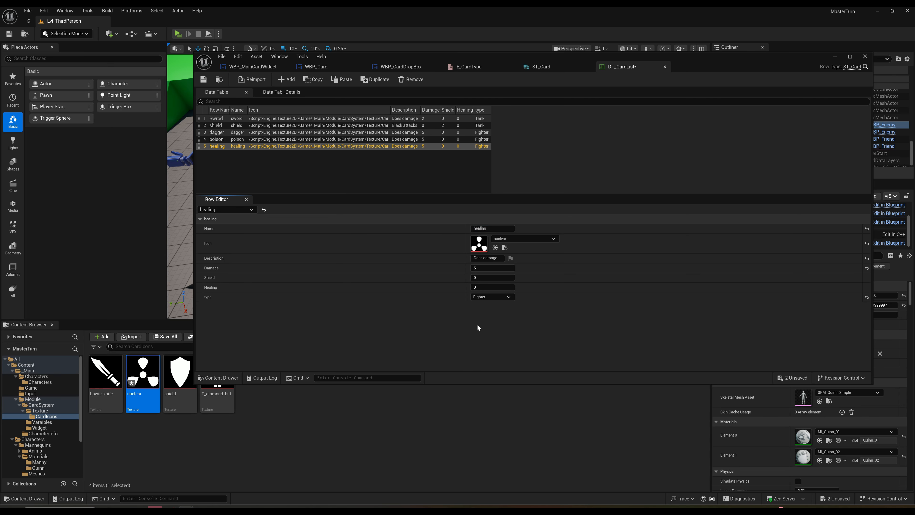
# Set the healing row's Damage to 0 and Healing to 5
pyautogui.click(480, 268)
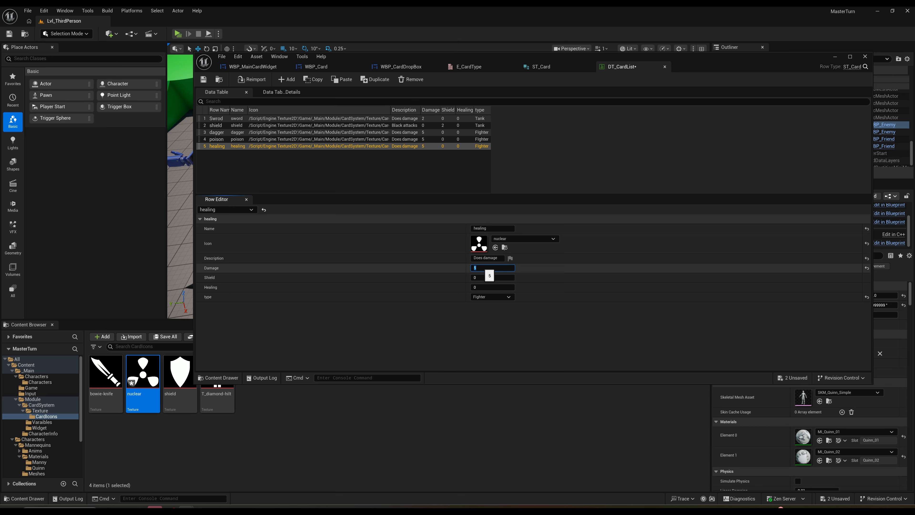
pyautogui.write('0')
pyautogui.press('Tab')
pyautogui.press('Tab')
# Find the Healing icon on Game-icons.net in the browser and bring its PNG into the CardIcons folder
pyautogui.moveTo(123, 507)
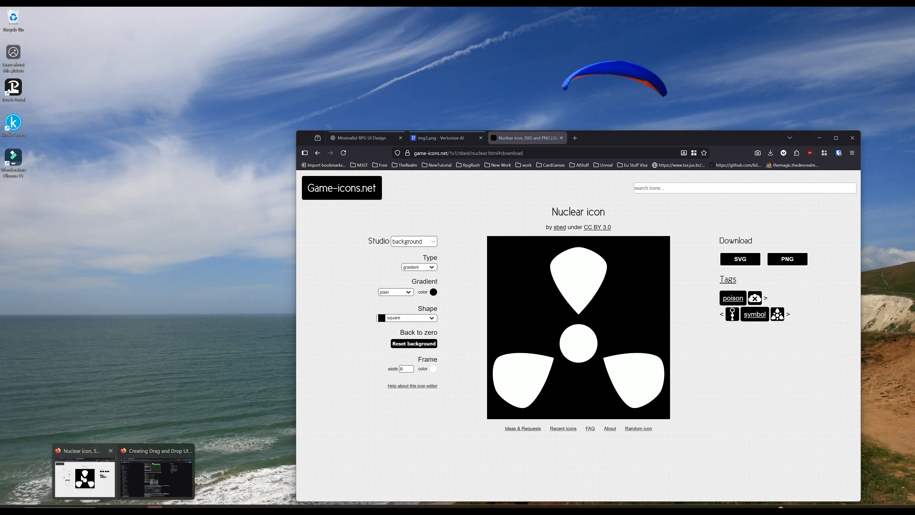
pyautogui.click(85, 473)
pyautogui.click(697, 188)
pyautogui.write('healting')
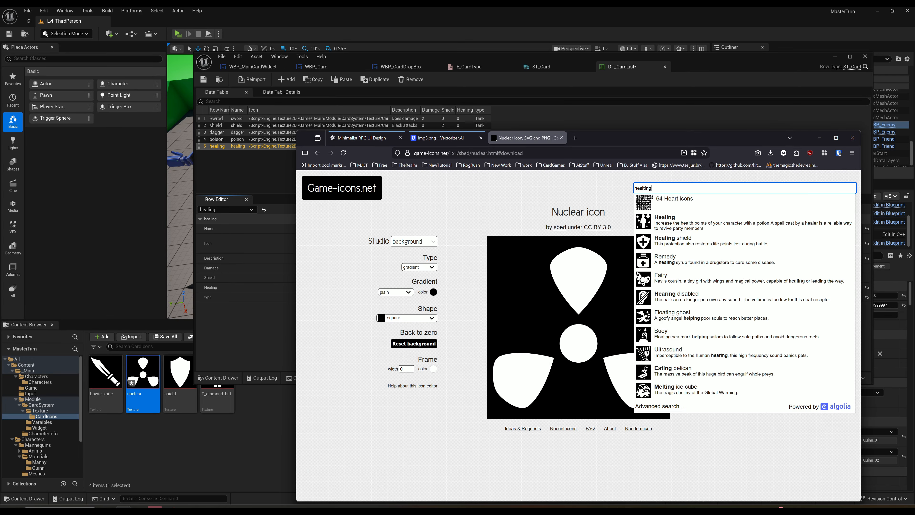
pyautogui.click(667, 224)
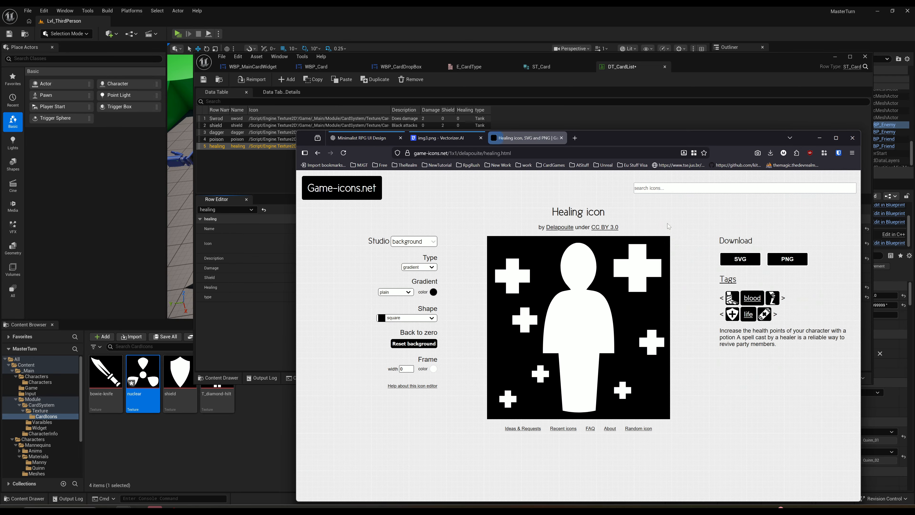
pyautogui.click(788, 259)
pyautogui.moveTo(667, 170); pyautogui.dragTo(195, 445)
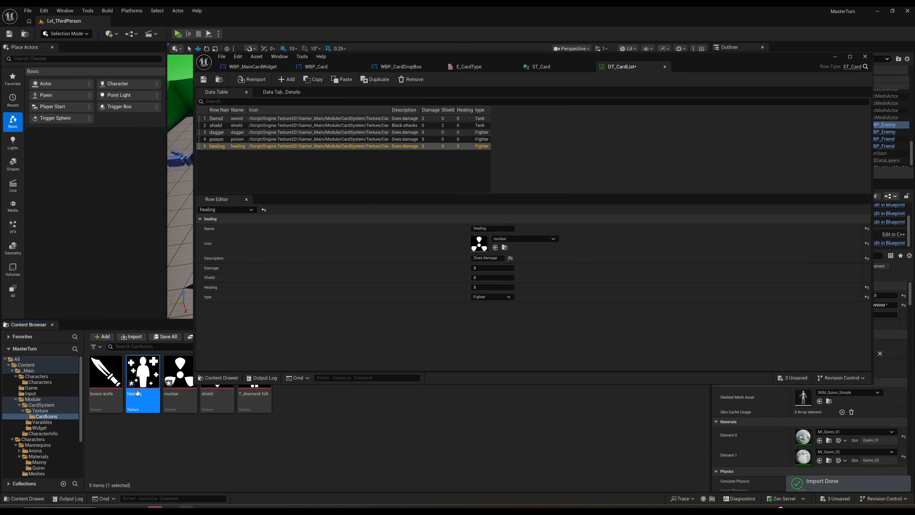
# Assign the healing texture as the healing row's icon, set its type to Druid, and save the data table
pyautogui.click(496, 247)
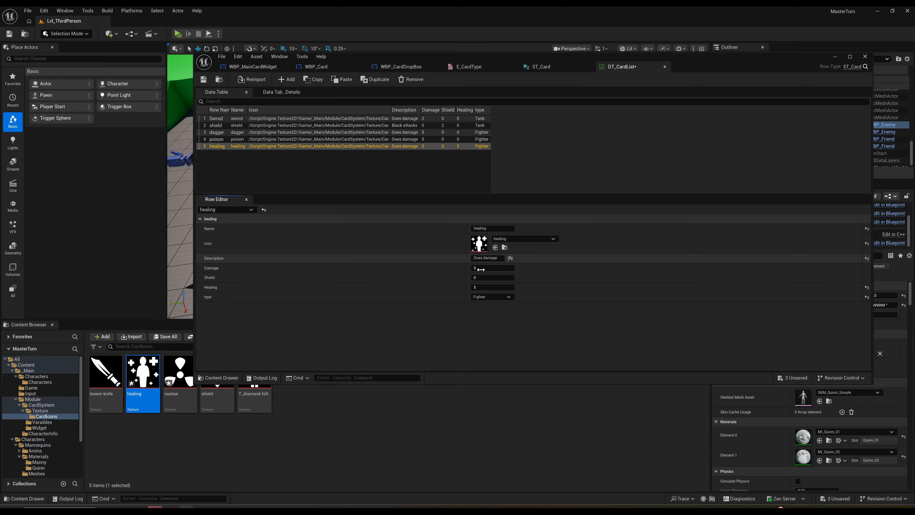
pyautogui.click(486, 297)
pyautogui.click(486, 318)
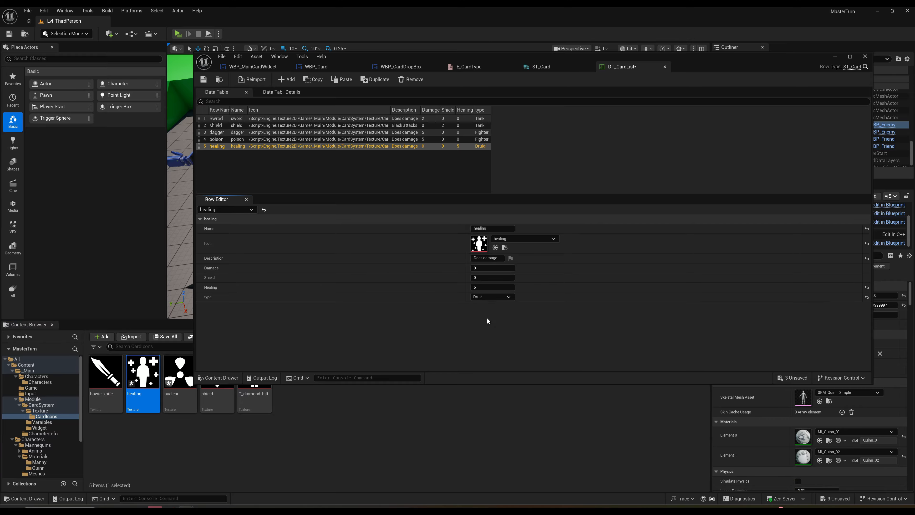
pyautogui.click(204, 79)
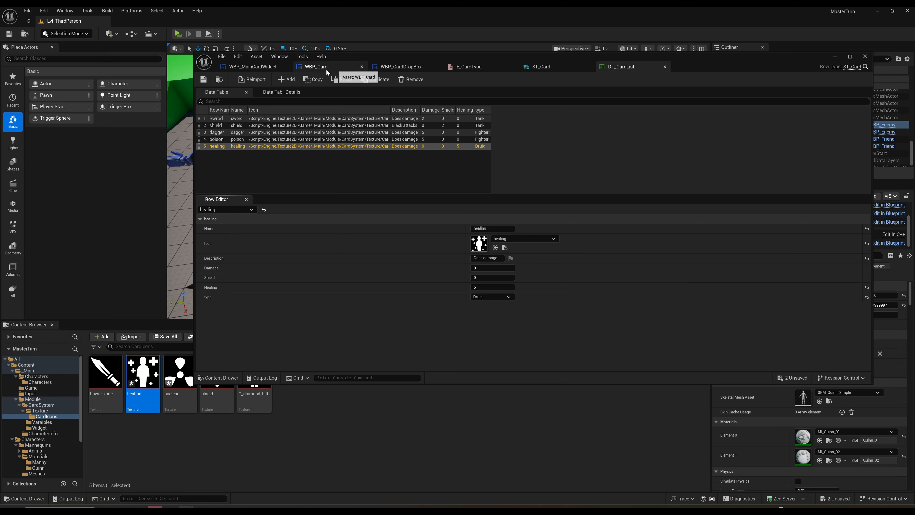
# Open the WBP_Card widget designer in a maximized editor window for a close view of the card
pyautogui.click(313, 69)
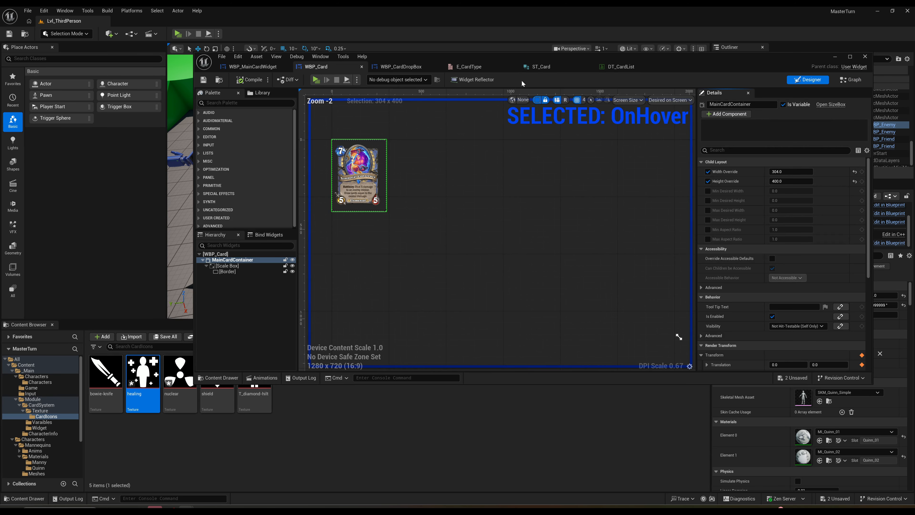
pyautogui.doubleClick(468, 54)
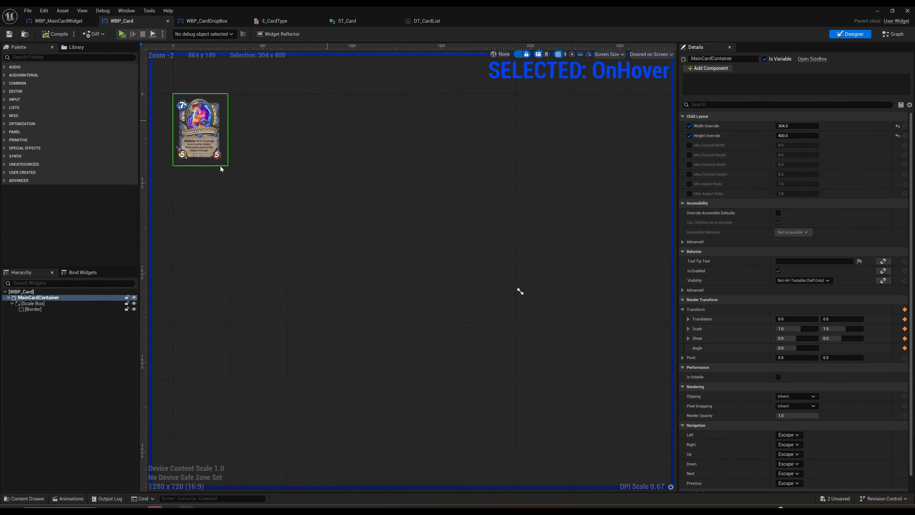
pyautogui.scroll(5, 486, 232)
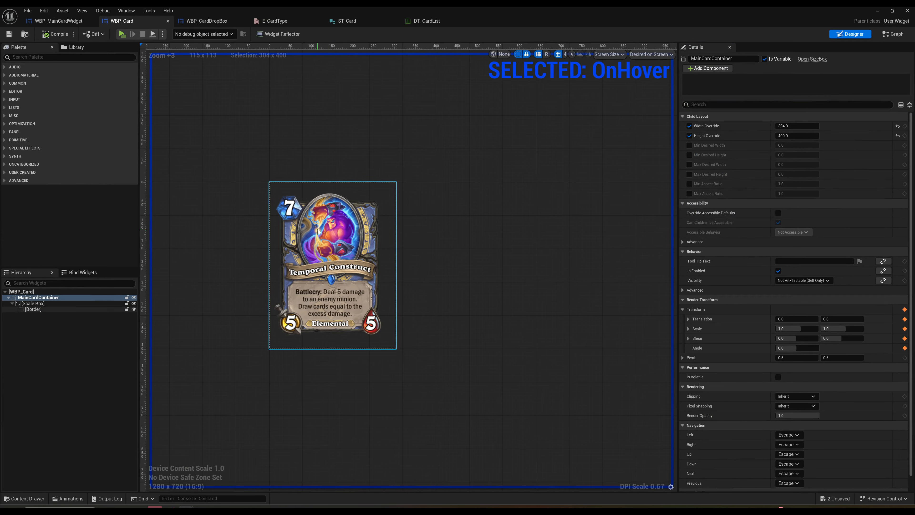